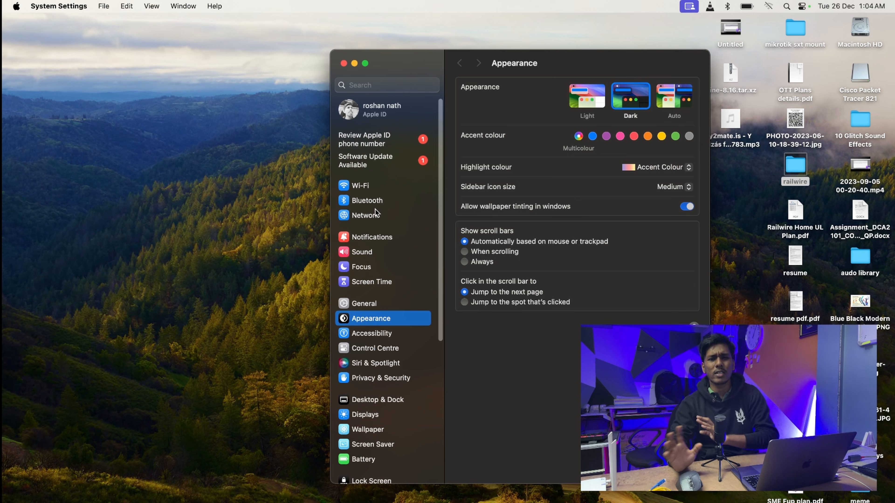
# Step: Show the USB 10/100/1000 LAN details under Network, which list DHCP with 169.254.43.43
pyautogui.click(361, 217)
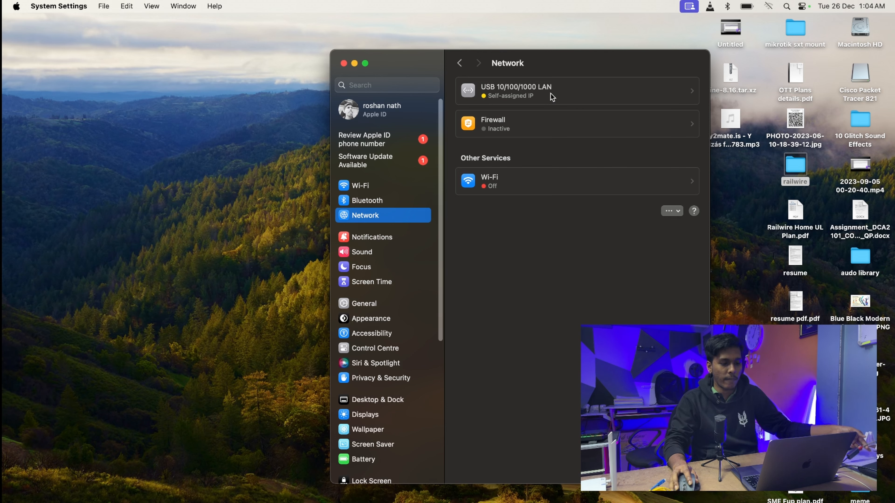
pyautogui.click(543, 90)
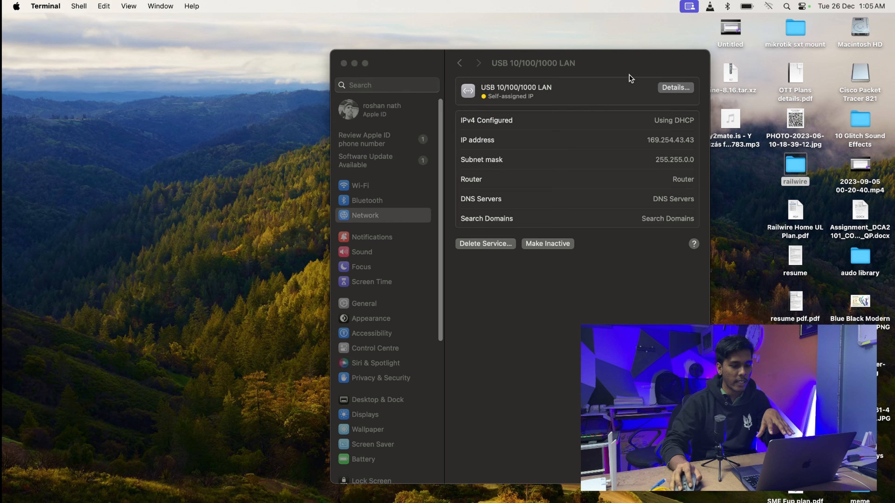
# Step: Configure the USB LAN's TCP/IP manually with IPv4 address 192.168.77.10 and apply it
pyautogui.click(683, 89)
pyautogui.click(675, 87)
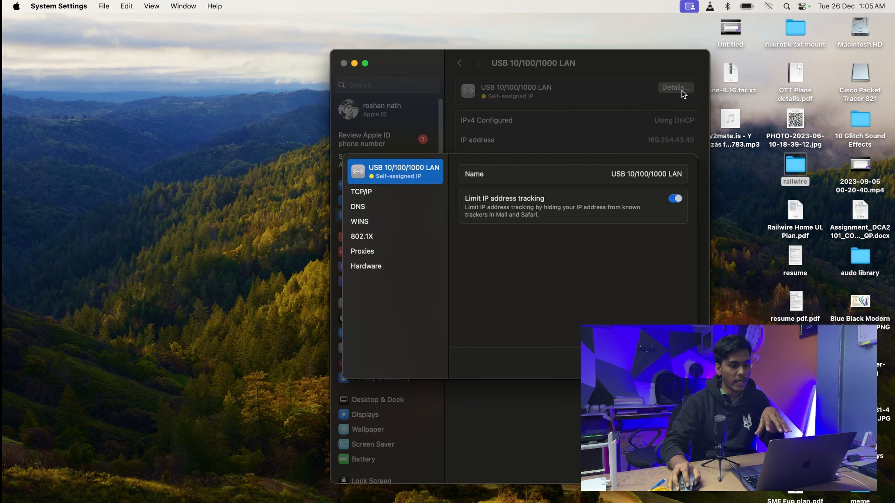
pyautogui.click(364, 193)
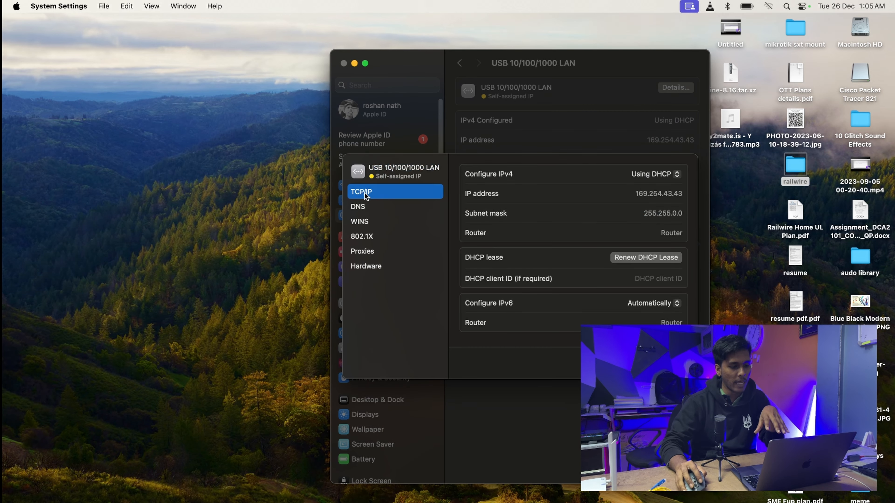
pyautogui.click(674, 173)
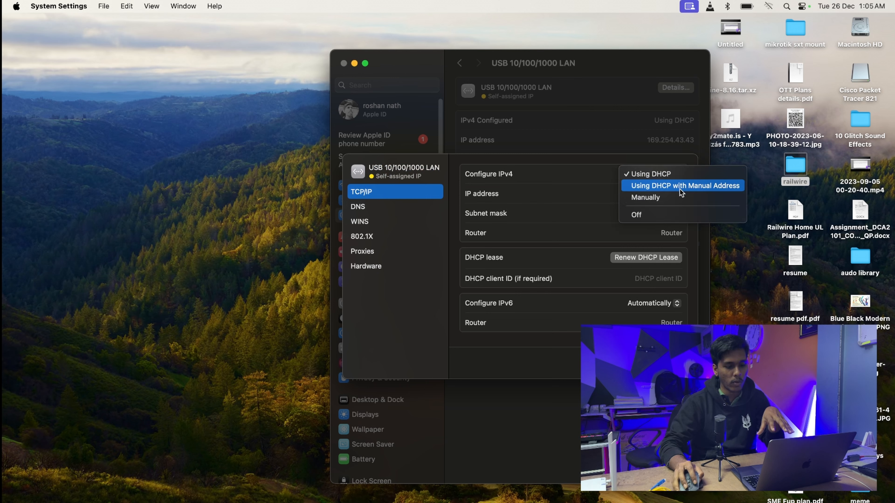
pyautogui.click(677, 198)
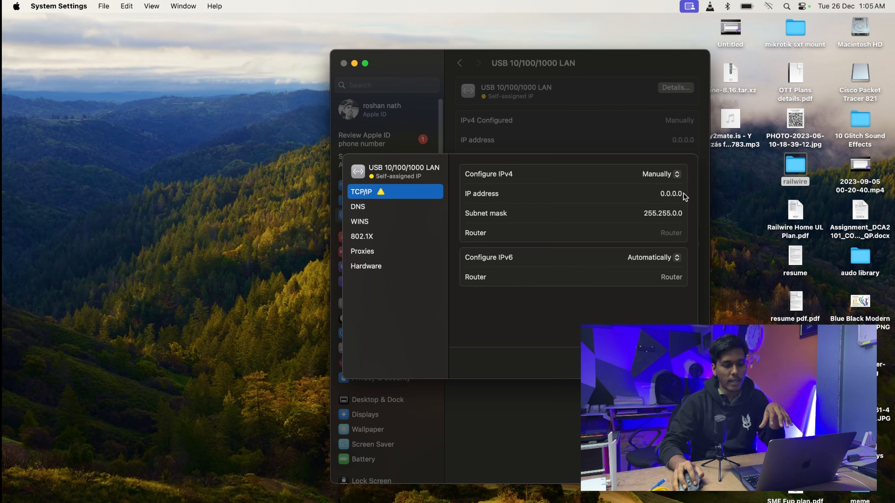
pyautogui.click(683, 194)
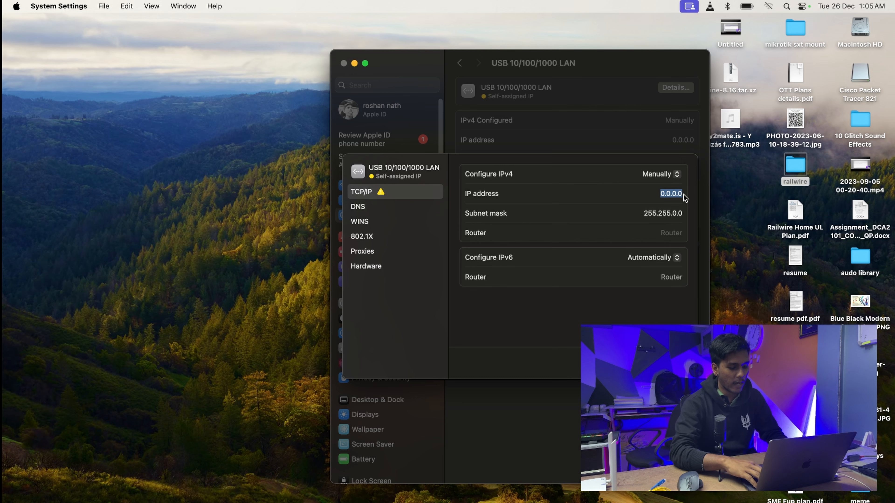
pyautogui.write('192.168.')
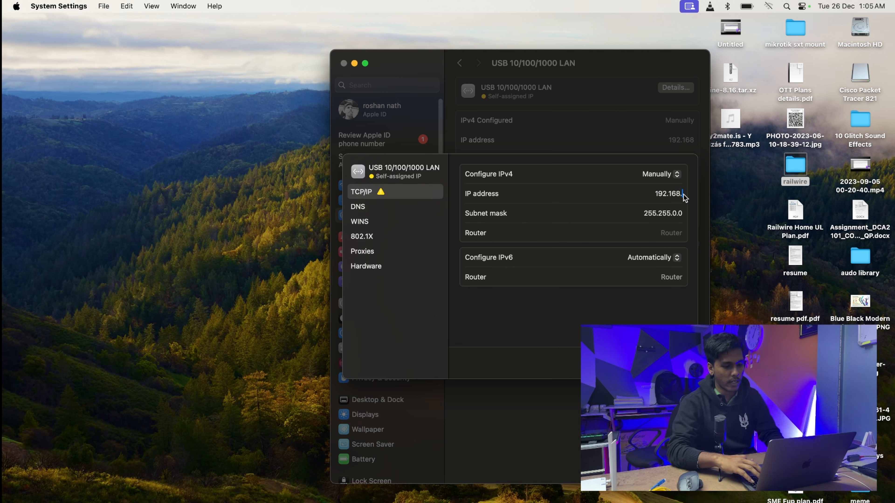
pyautogui.write('77')
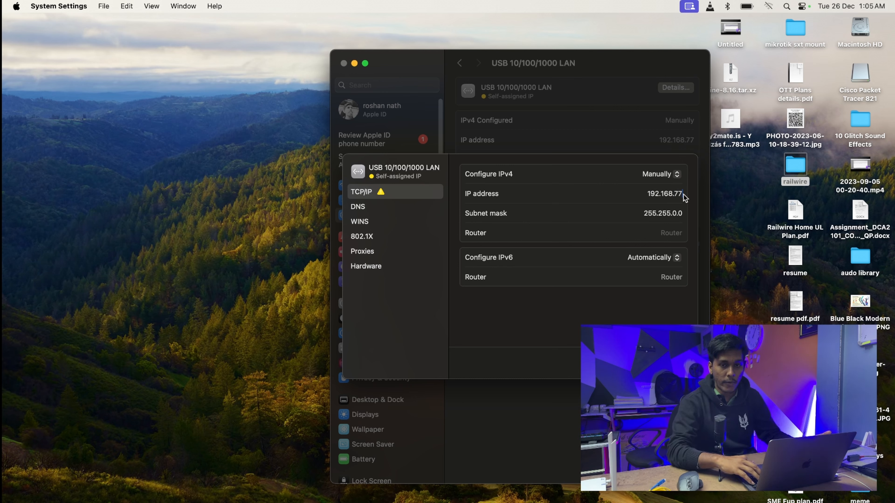
pyautogui.write('.')
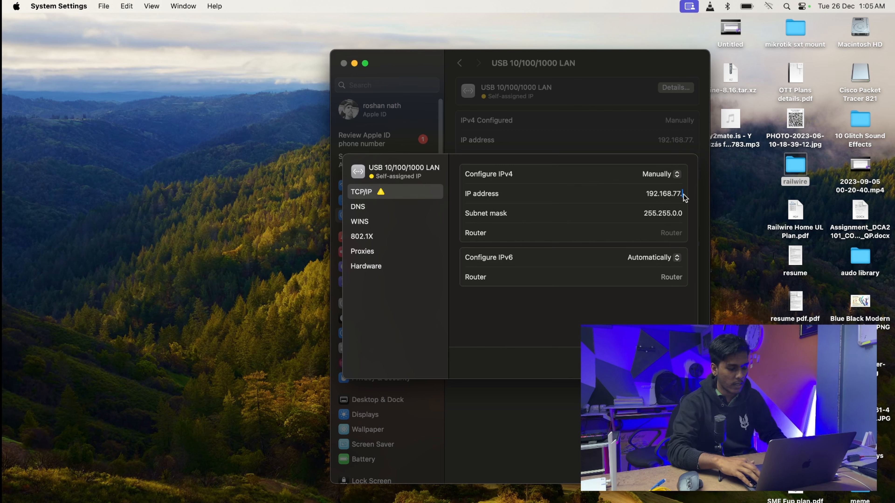
pyautogui.write('10')
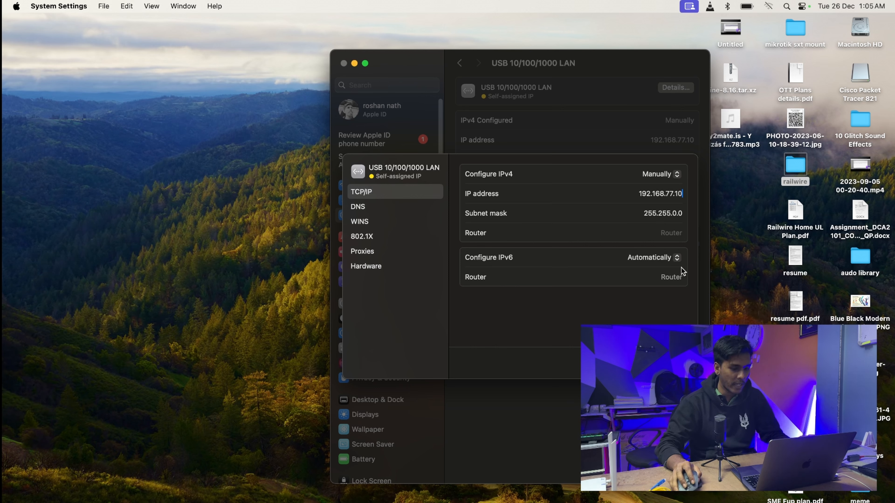
pyautogui.press('Return')
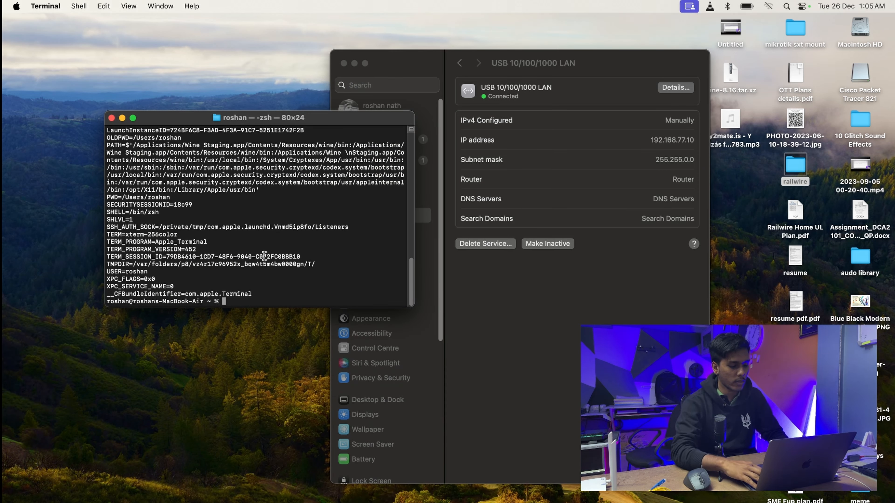
# Step: Ping 192.168.77.254 in Terminal, confirm steady replies, then bring up Google Chrome
pyautogui.write('ping 192.1')
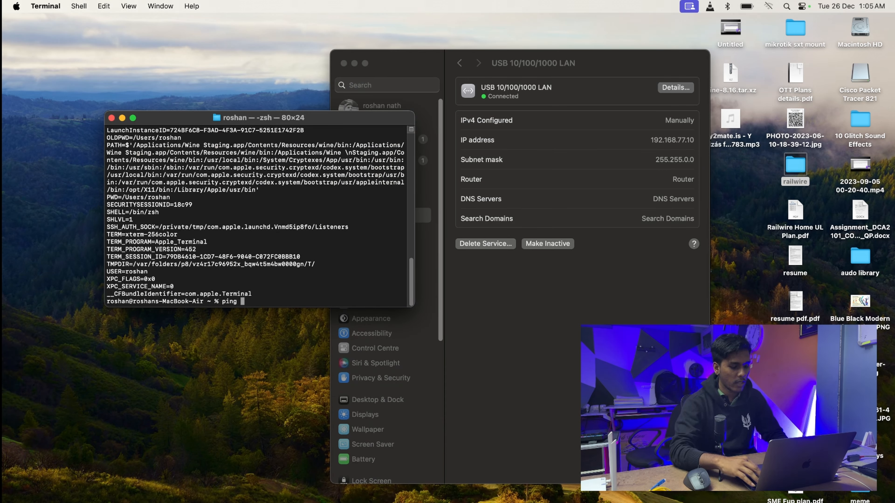
pyautogui.write('6')
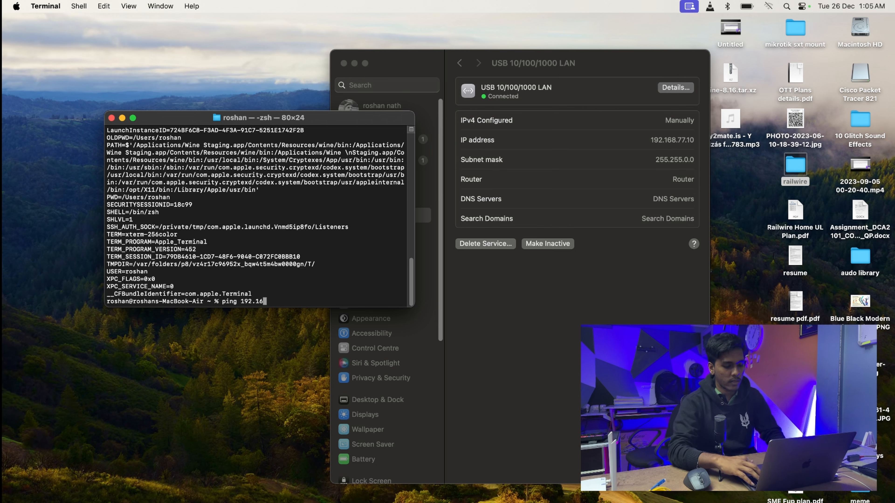
pyautogui.write('8.77.')
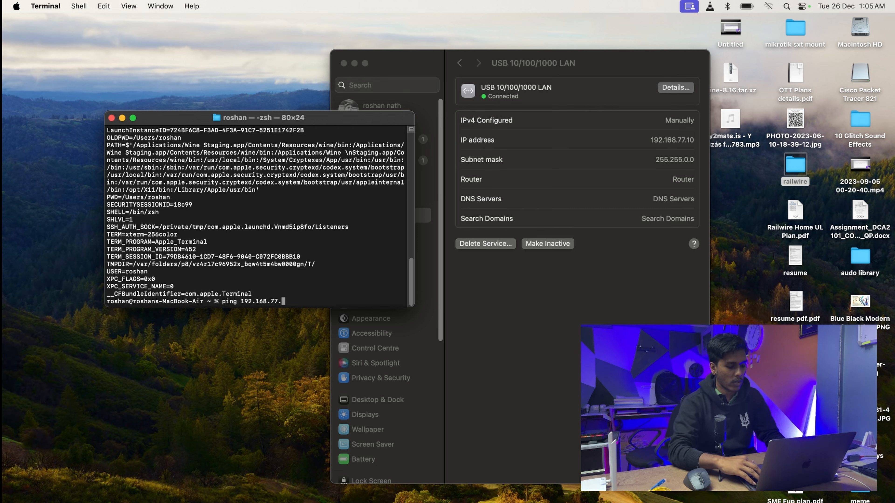
pyautogui.write('25')
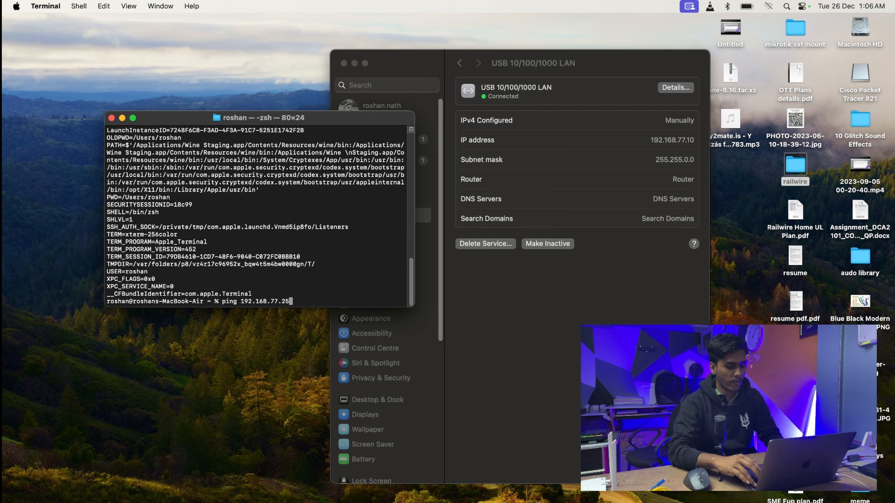
pyautogui.write('4')
pyautogui.press('Return')
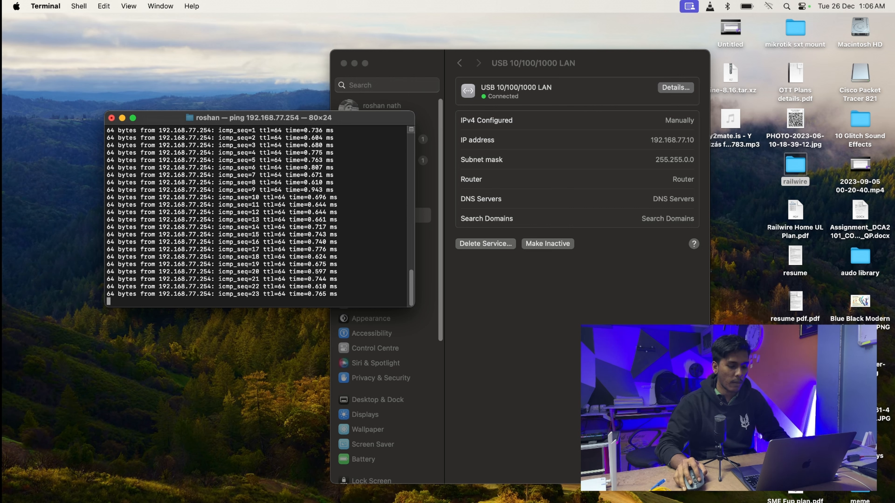
pyautogui.click(535, 501)
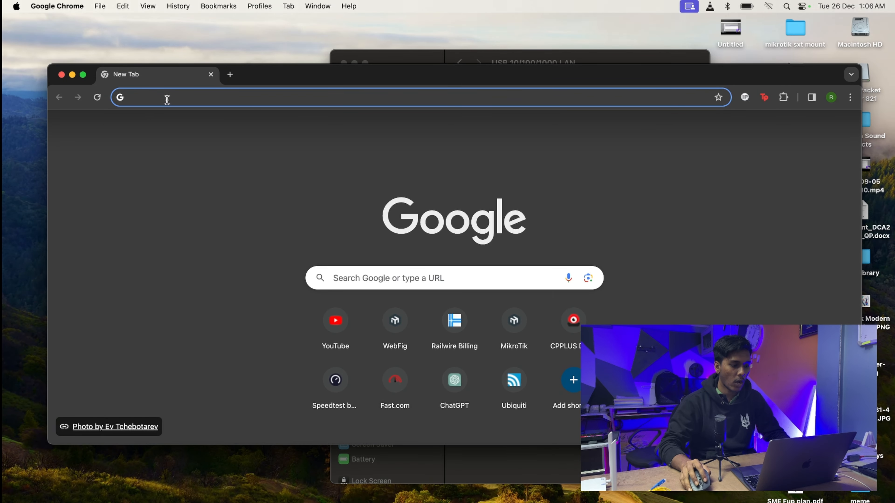
# Step: Load the OLT login page at 192.168.77.254 in the new tab
pyautogui.click(167, 99)
pyautogui.write('192.1')
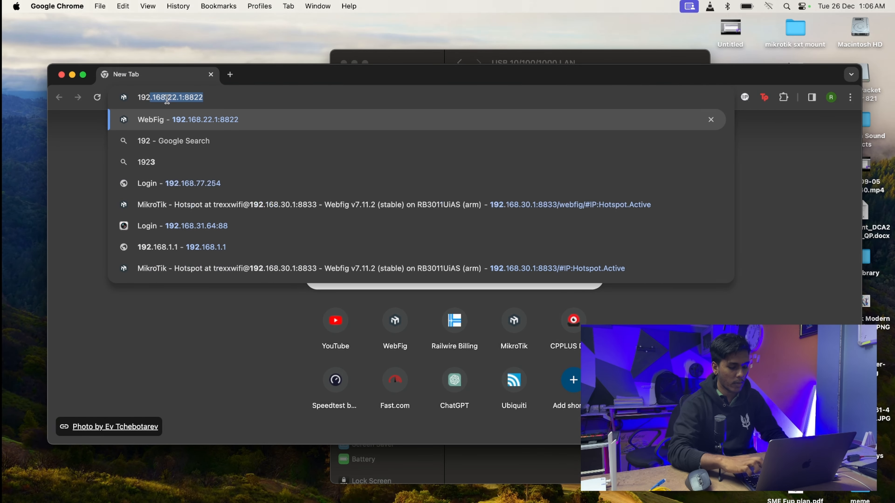
pyautogui.write('68.')
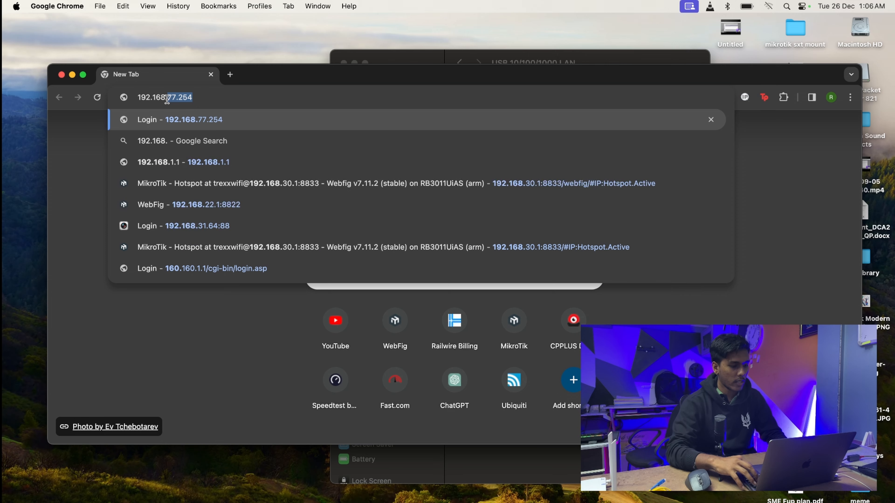
pyautogui.write('77.254')
pyautogui.press('Return')
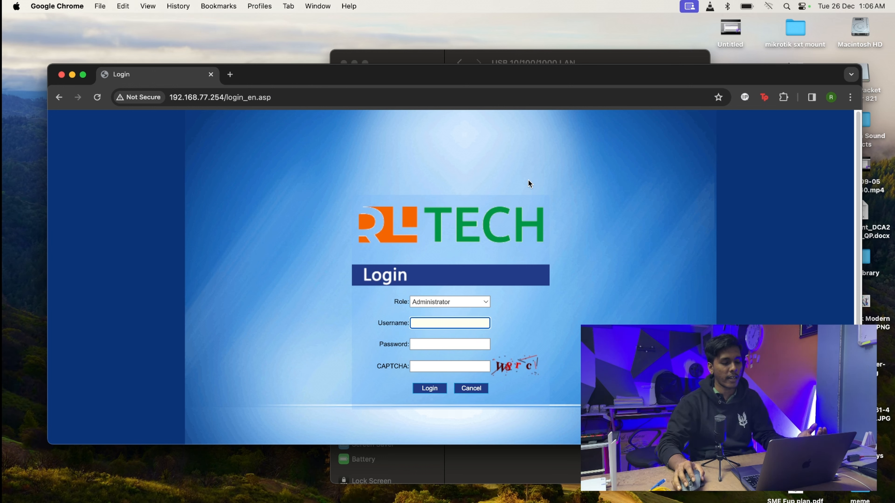
# Step: Log in with the saved admin username, the password and the CAPTCHA code
pyautogui.click(426, 324)
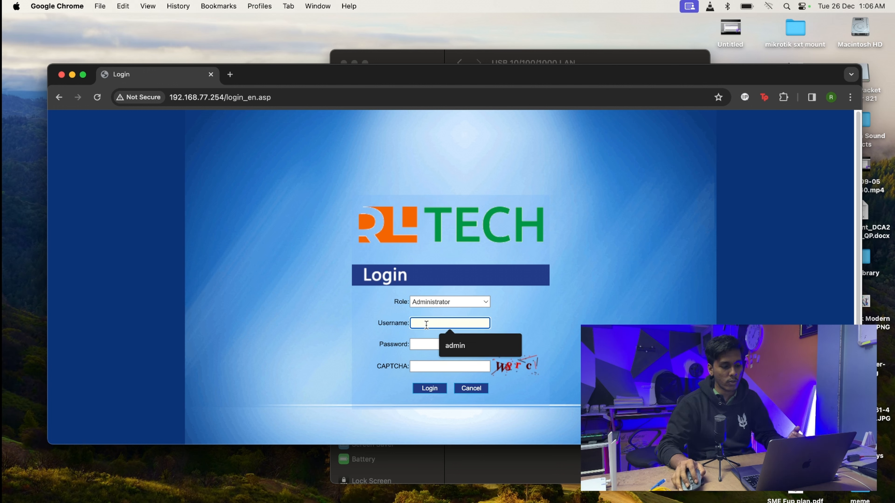
pyautogui.click(465, 346)
pyautogui.click(428, 345)
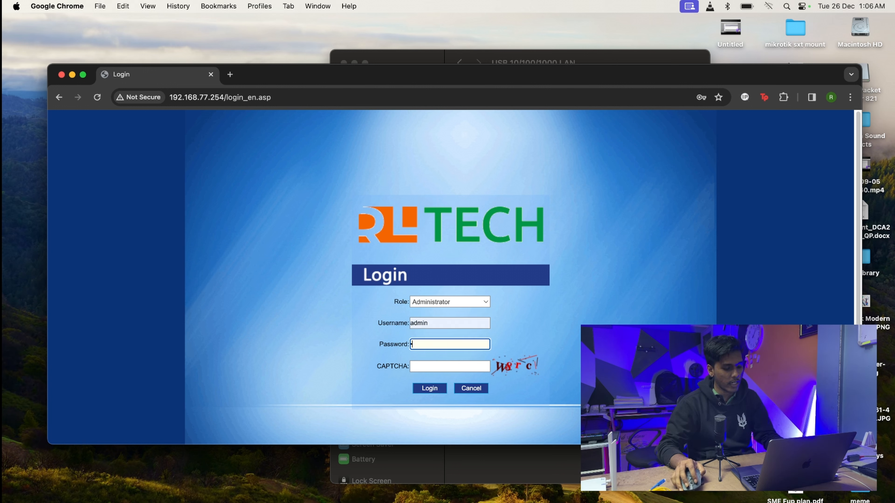
pyautogui.click(444, 368)
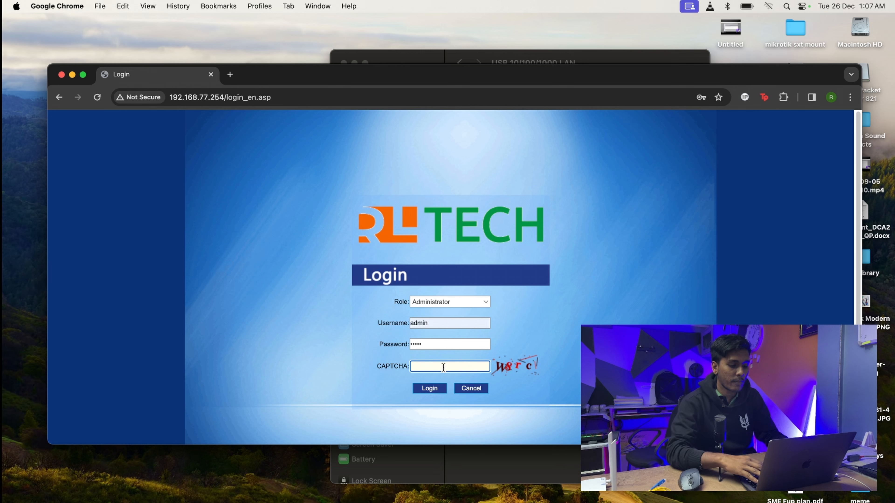
pyautogui.press('capslock')
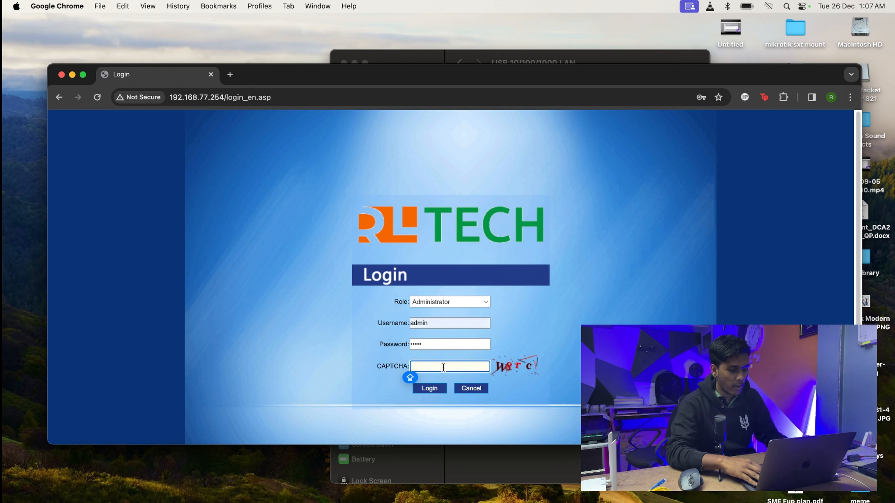
pyautogui.write('W')
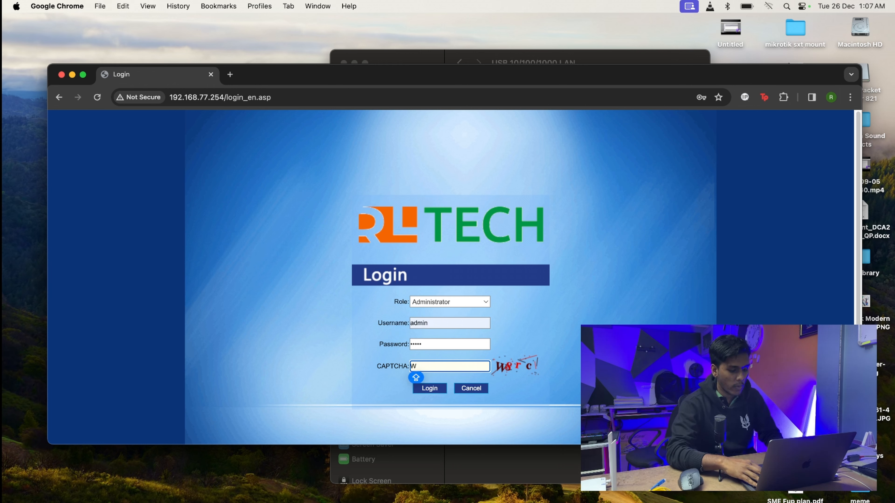
pyautogui.write('8')
pyautogui.press('capslock')
pyautogui.write('rc')
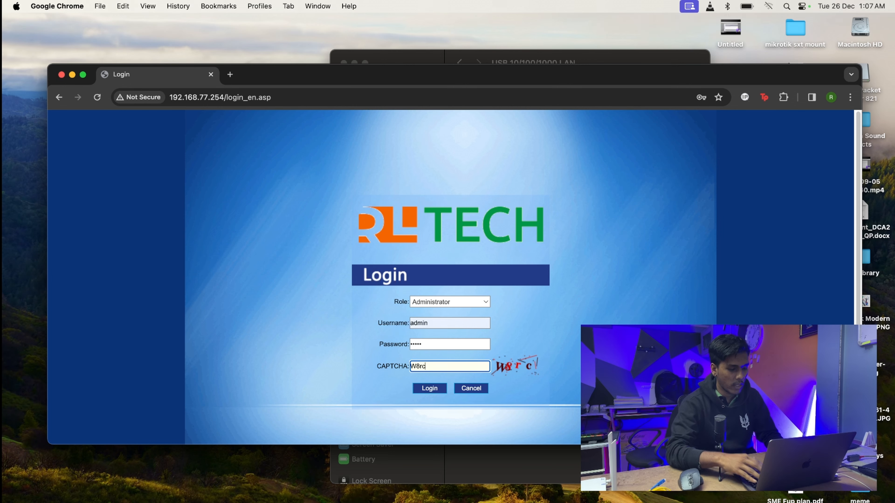
pyautogui.click(435, 389)
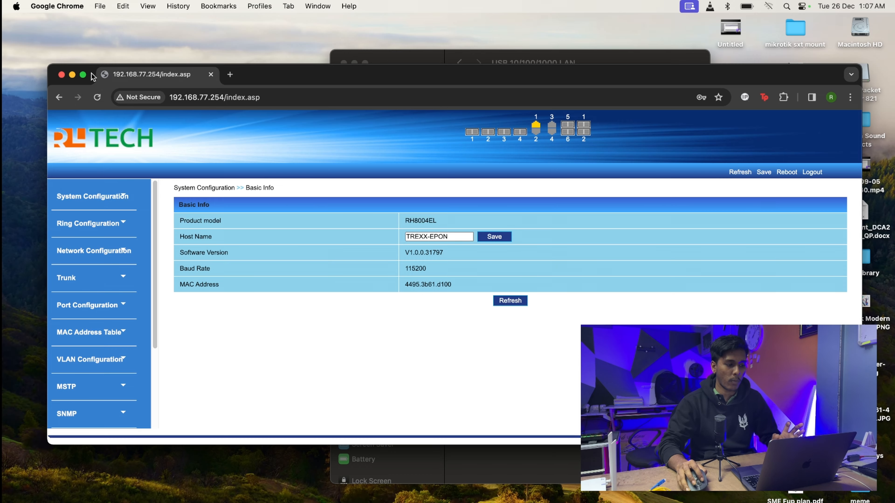
# Step: Make the Chrome window full screen and expand VLAN Configuration in the sidebar
pyautogui.click(83, 75)
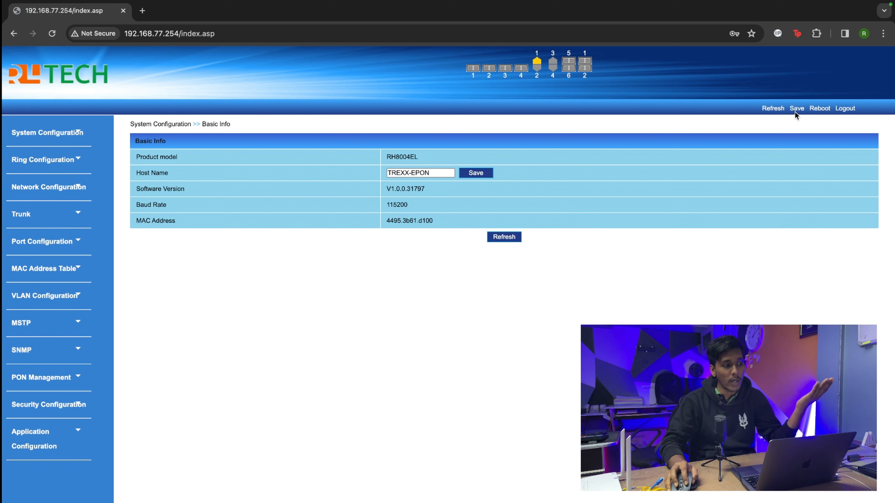
pyautogui.click(75, 300)
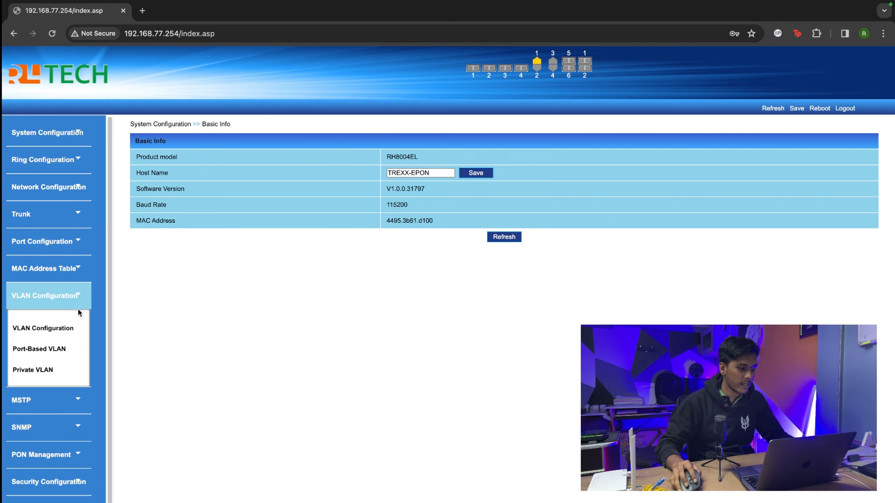
# Step: Delete VLANs 301–303 so only default VLAN 1 remains, then go to Port-Based VLAN
pyautogui.click(72, 328)
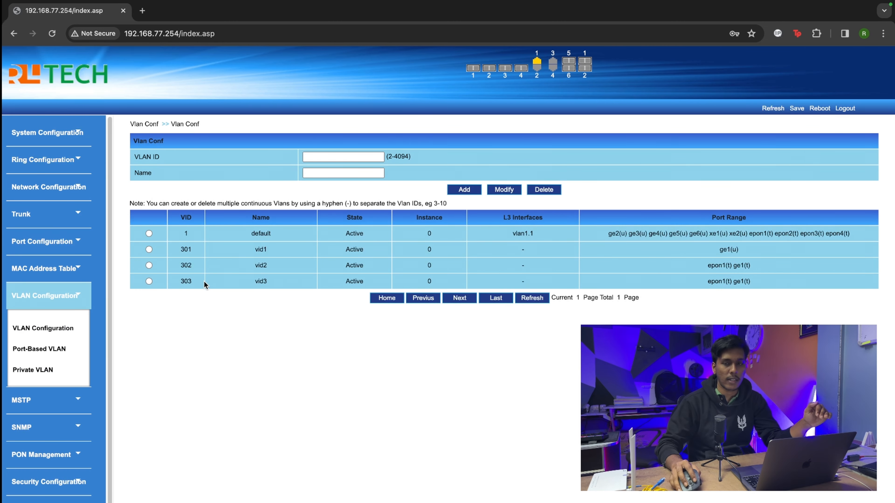
pyautogui.click(149, 249)
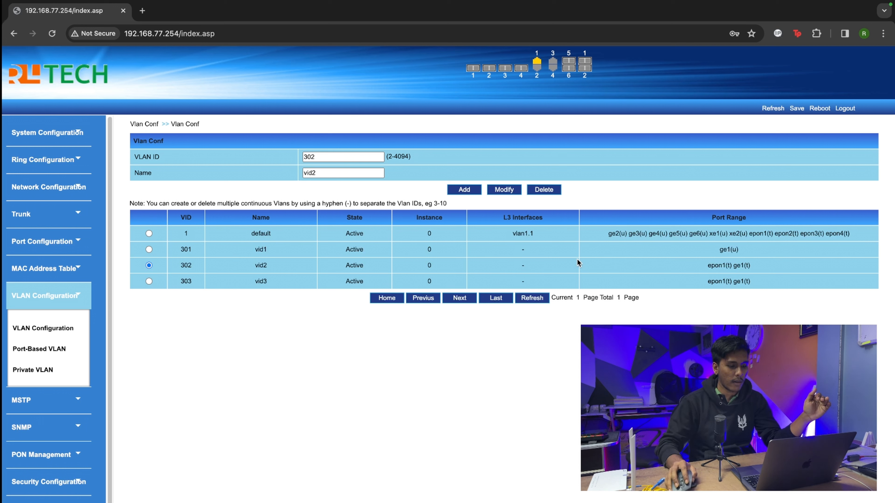
pyautogui.click(538, 192)
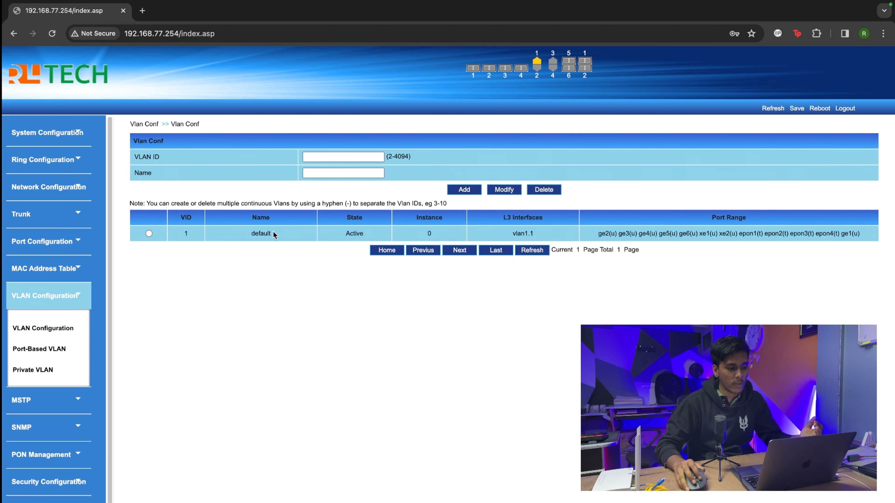
pyautogui.click(55, 349)
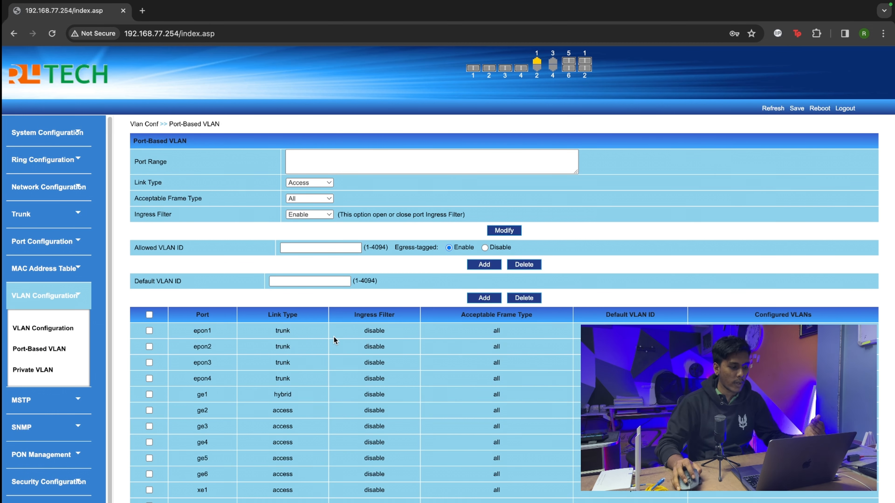
# Step: Return to the Vlan Conf page listing only VLAN 1 and focus the VLAN ID field
pyautogui.click(43, 332)
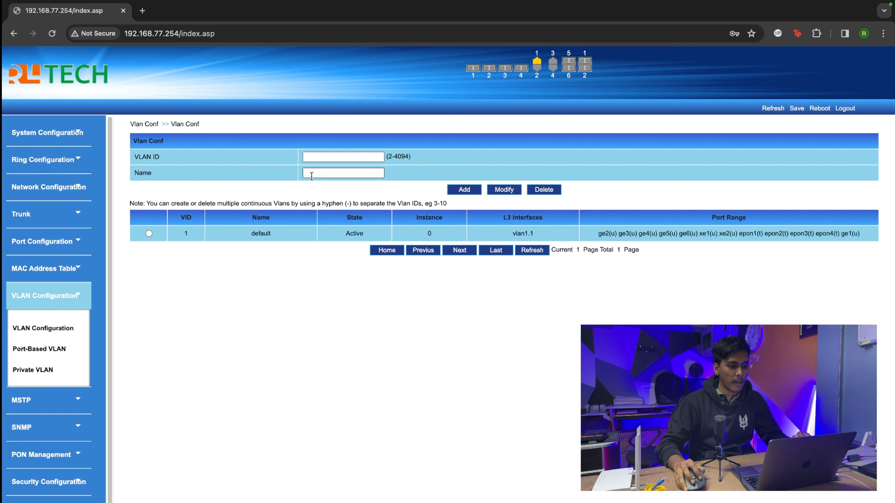
pyautogui.click(335, 158)
pyautogui.click(446, 156)
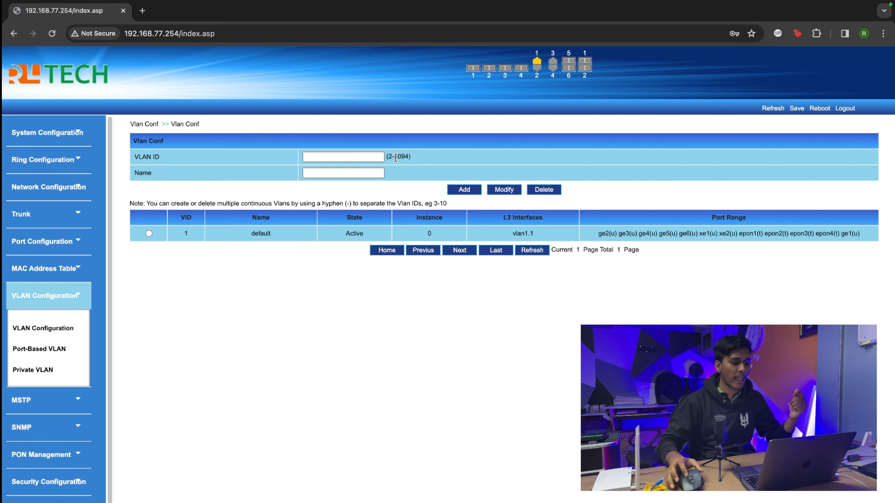
# Step: Add VLAN 10 named UPLINK, retyping the name in capitals after 'uplink' is rejected
pyautogui.click(309, 158)
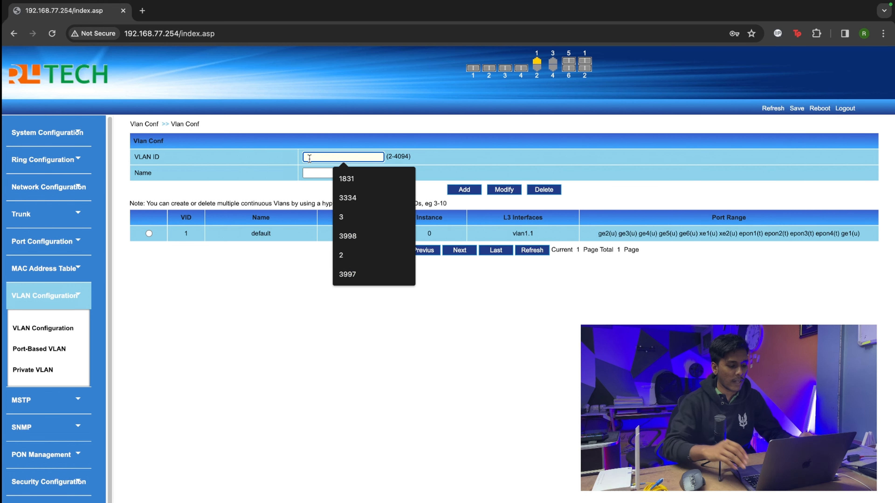
pyautogui.write('10')
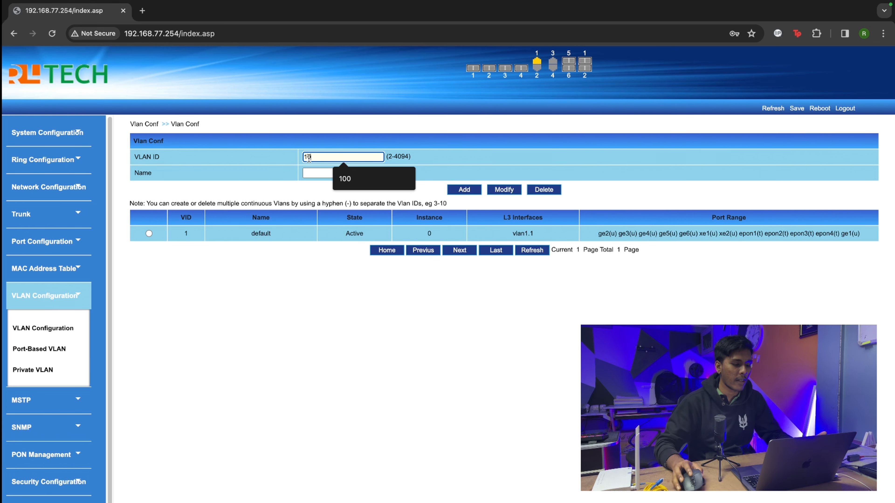
pyautogui.click(323, 171)
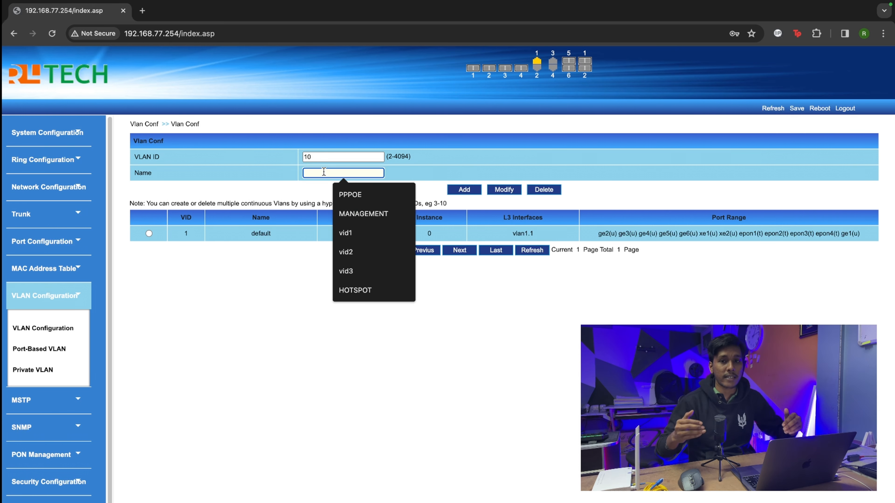
pyautogui.write('up')
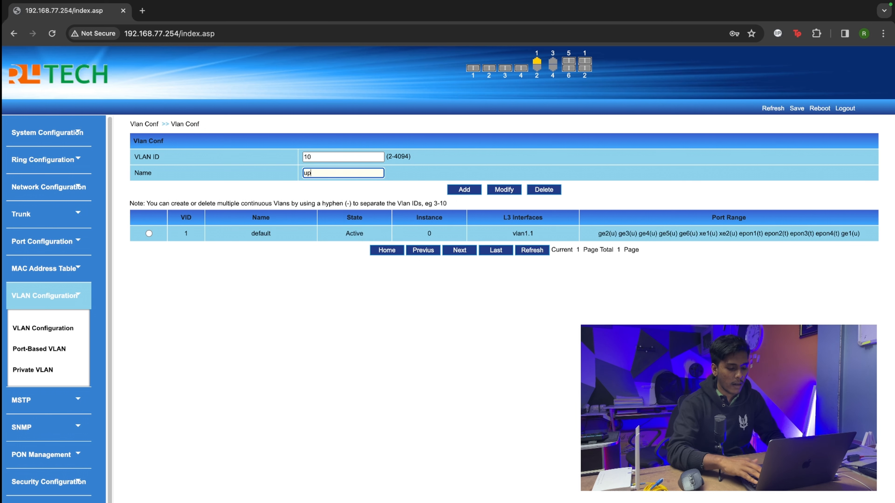
pyautogui.write('link')
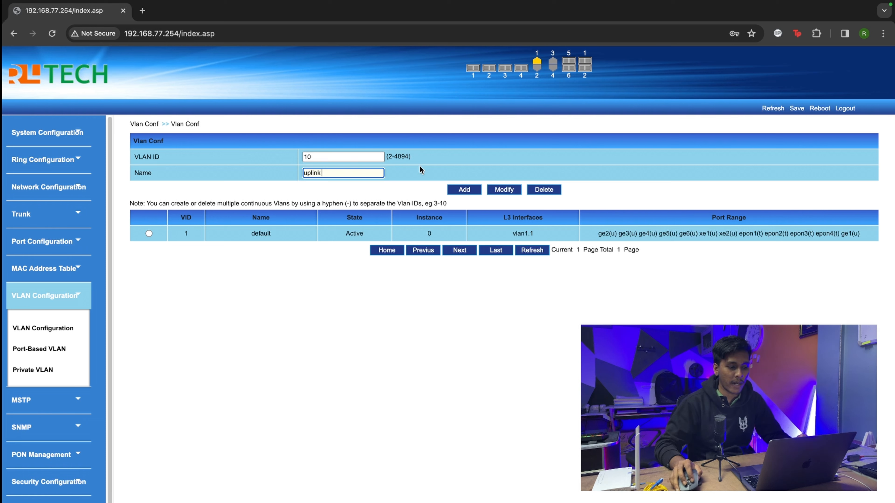
pyautogui.click(466, 190)
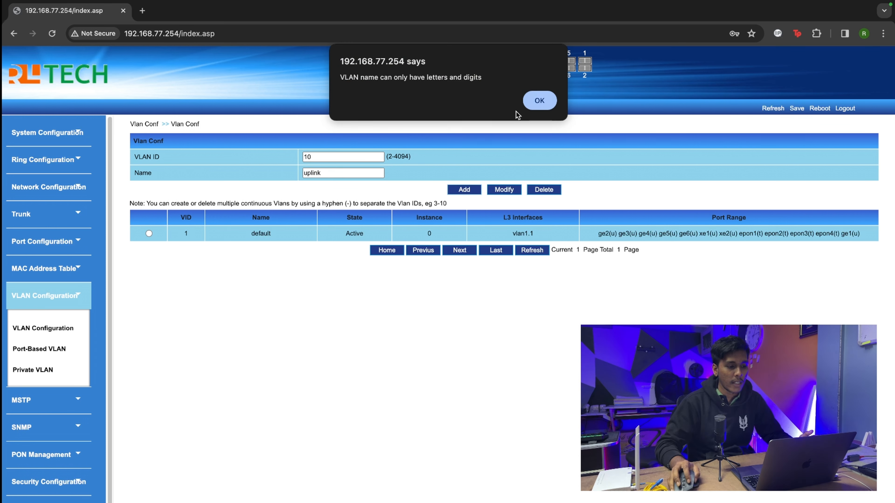
pyautogui.click(539, 100)
pyautogui.doubleClick(345, 173)
pyautogui.press('BackSpace')
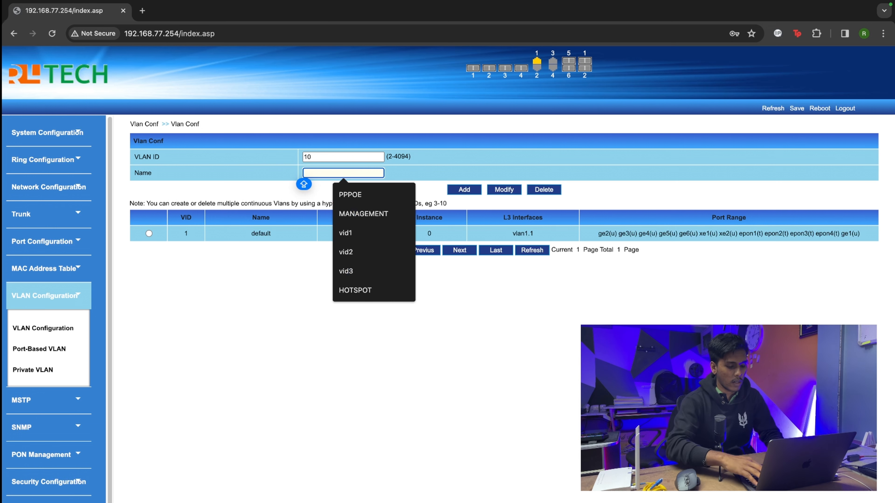
pyautogui.write('UPLINK')
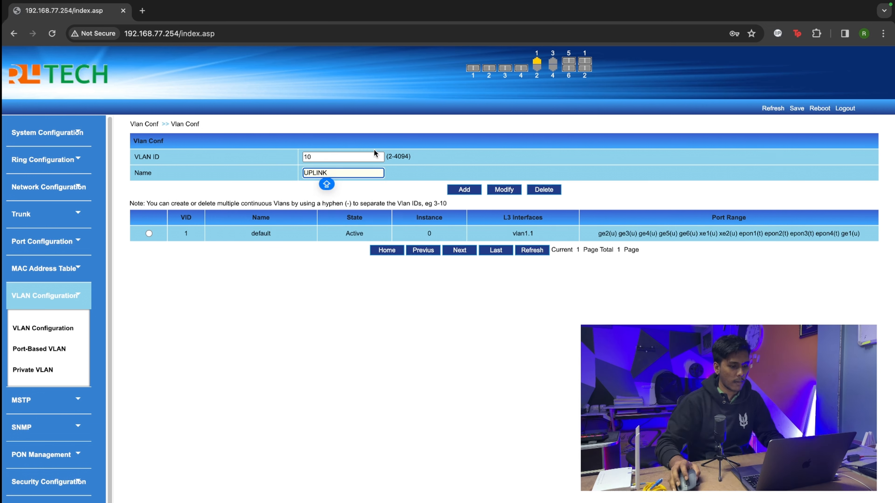
pyautogui.click(467, 190)
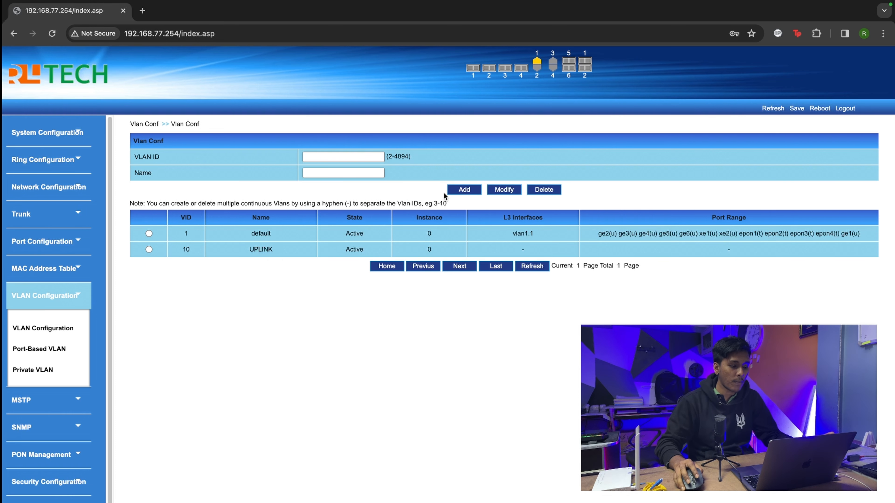
# Step: Set port ge1 to Access link type with default VLAN ID 10
pyautogui.click(51, 348)
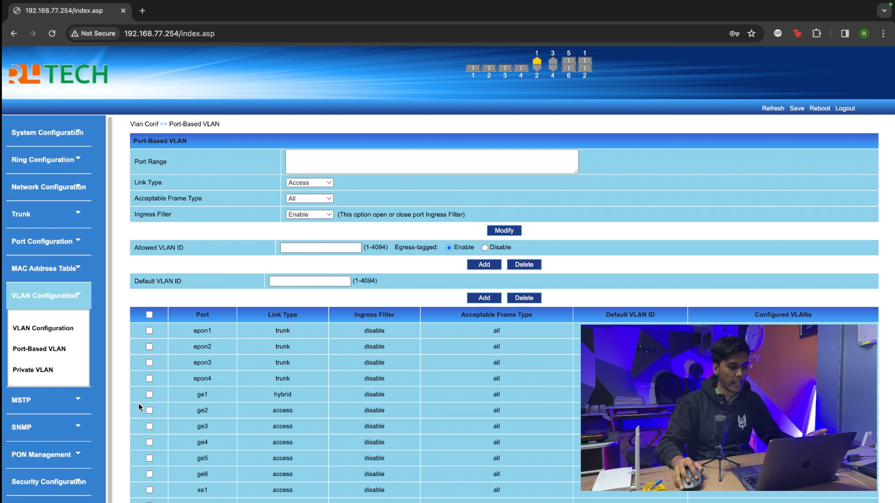
pyautogui.click(149, 394)
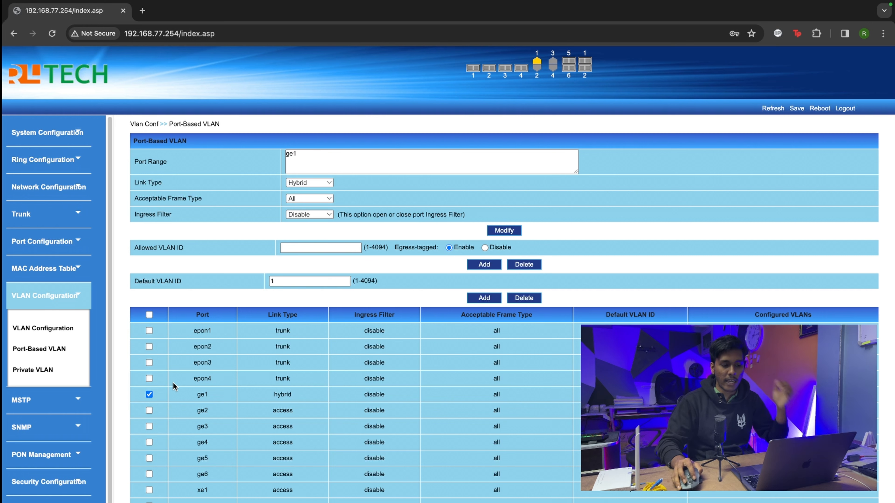
pyautogui.click(316, 183)
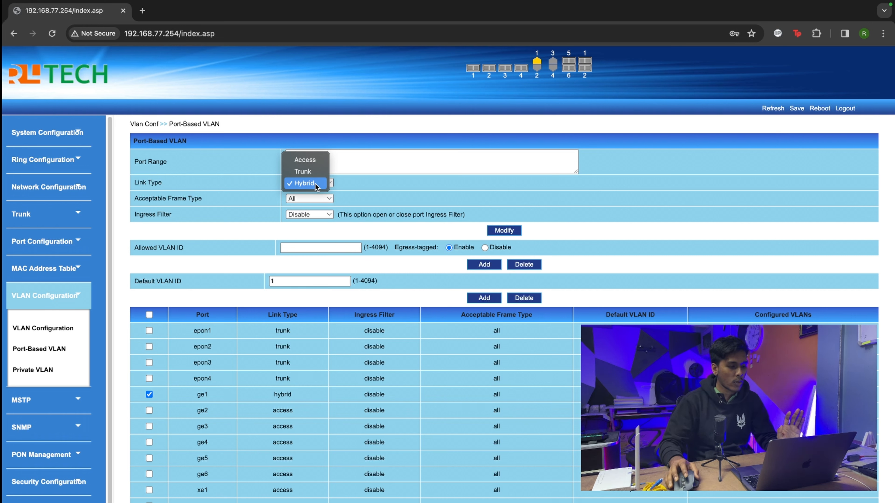
pyautogui.click(312, 161)
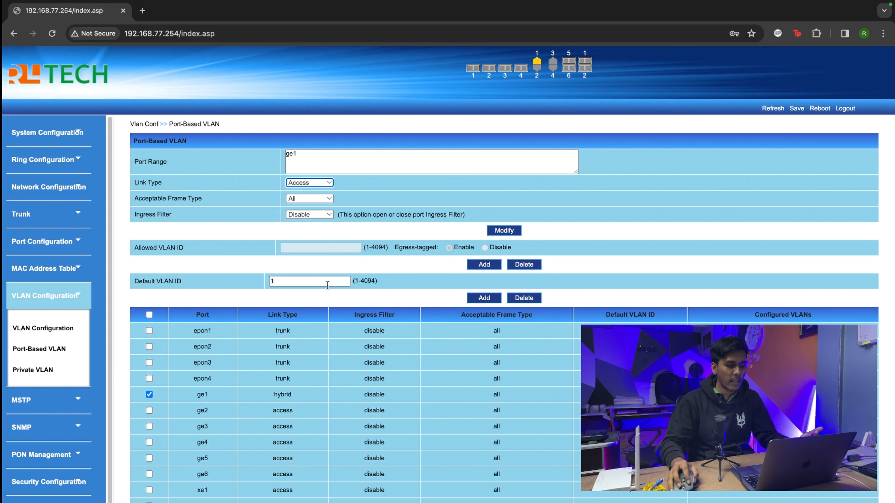
pyautogui.click(304, 285)
pyautogui.press('BackSpace')
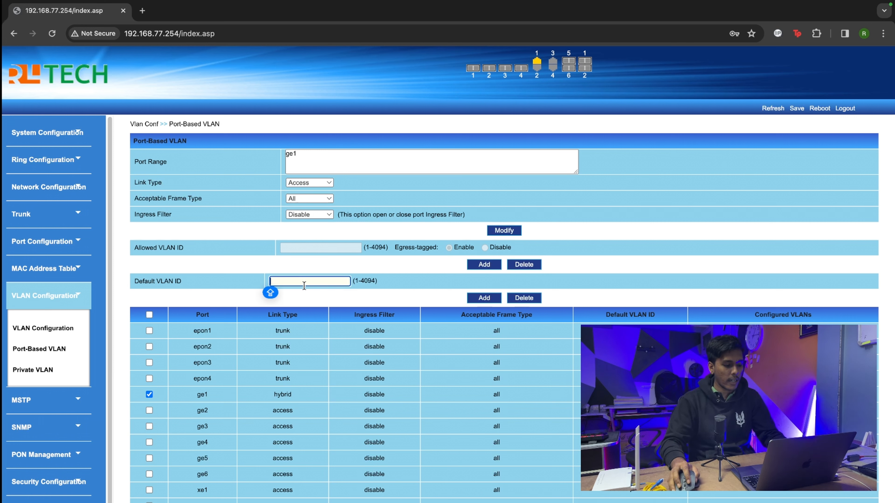
pyautogui.write('10')
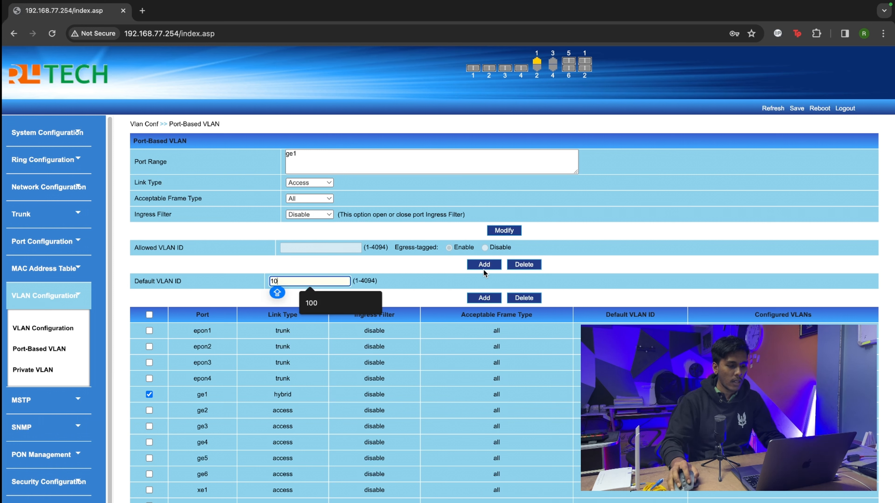
pyautogui.click(483, 298)
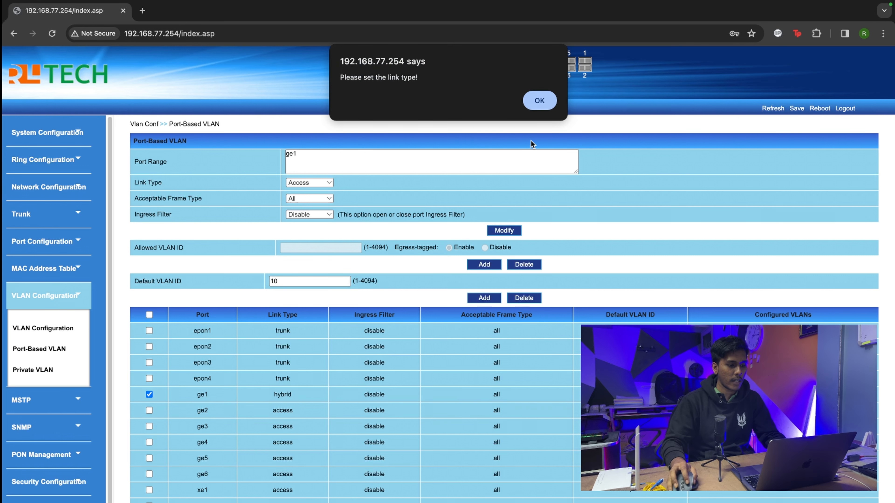
pyautogui.click(528, 106)
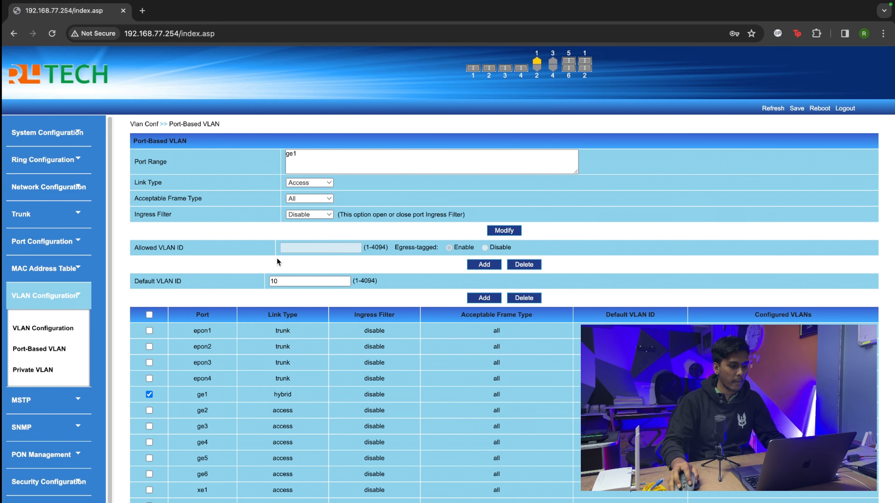
pyautogui.click(311, 180)
pyautogui.click(311, 180)
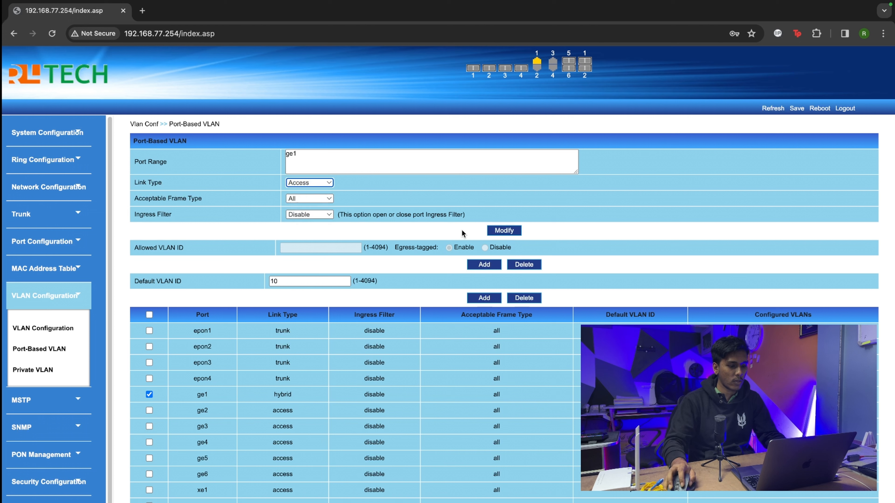
# Step: Apply ge1's access mode, then add allowed VLAN 10 to ports epon1–epon4
pyautogui.click(510, 231)
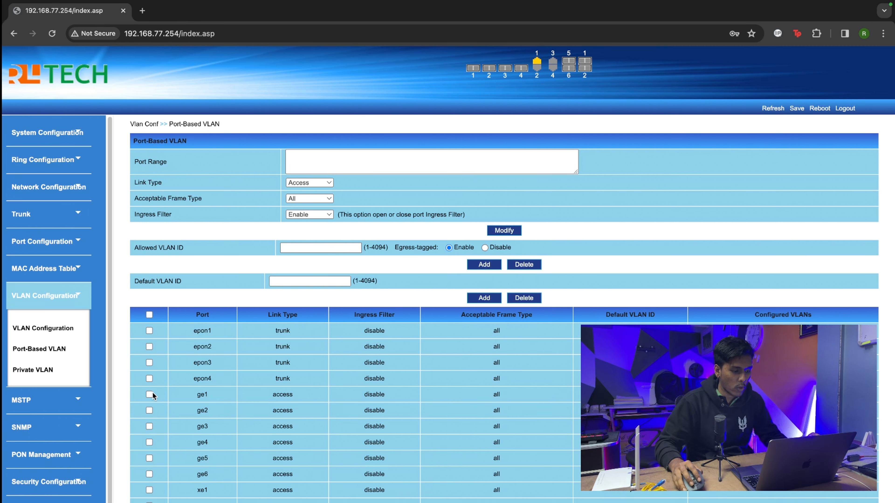
pyautogui.click(149, 330)
pyautogui.click(149, 347)
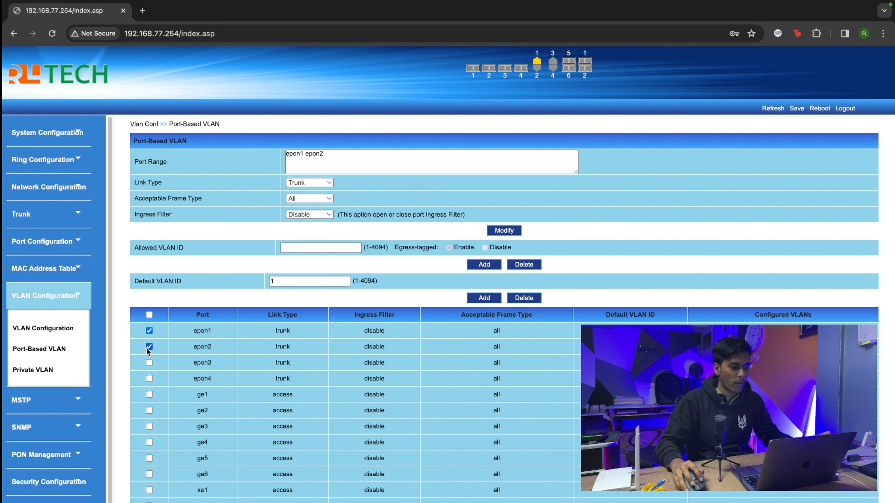
pyautogui.click(149, 362)
pyautogui.click(149, 379)
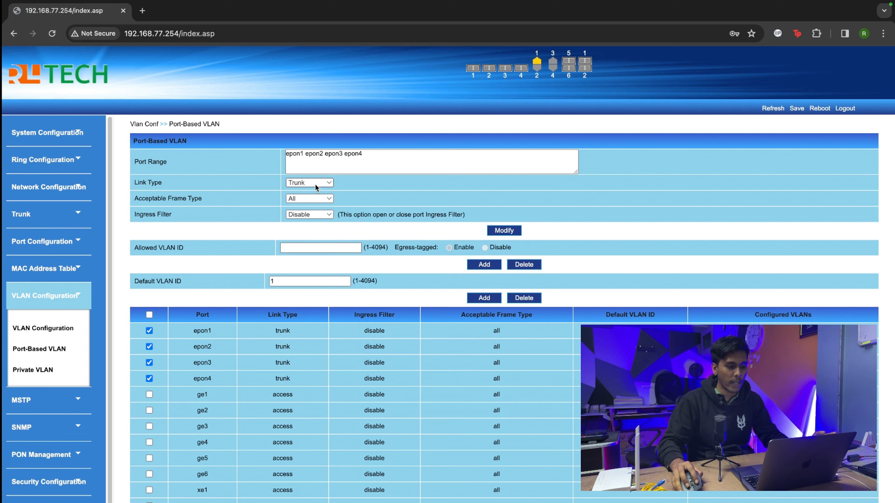
pyautogui.click(321, 247)
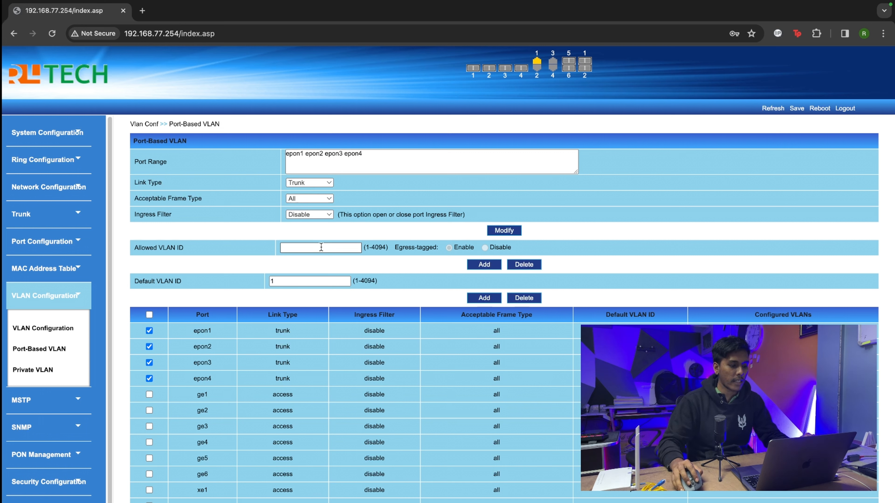
pyautogui.write('10')
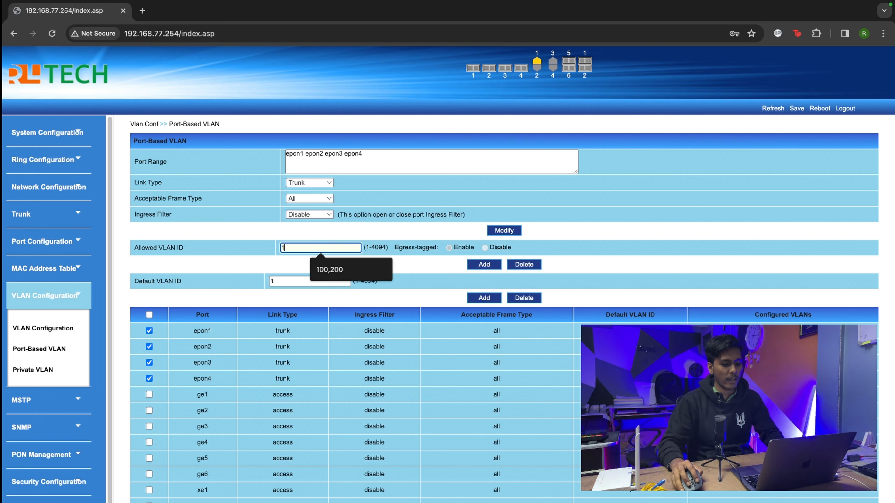
pyautogui.click(487, 265)
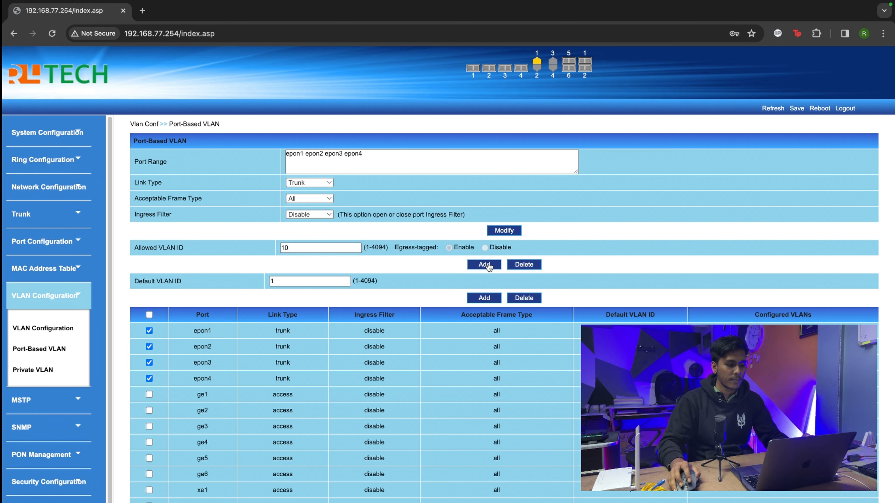
pyautogui.click(488, 265)
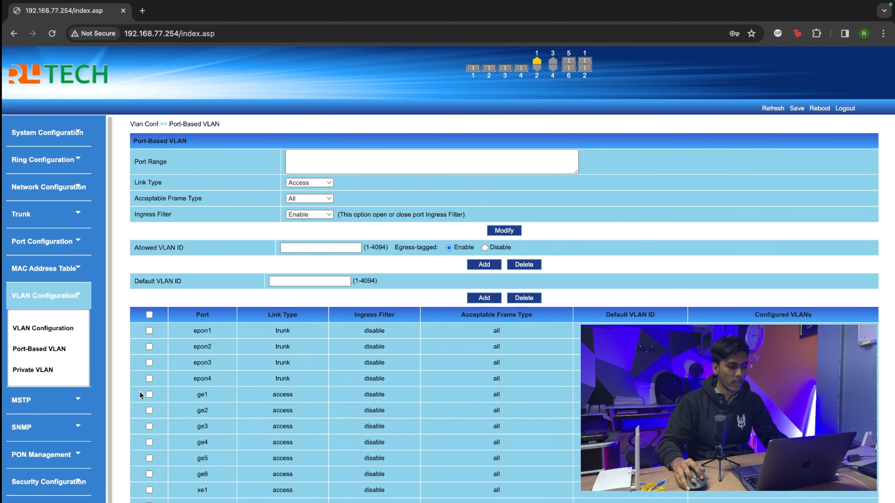
# Step: Change port ge1's default VLAN ID to 10 and add the setting
pyautogui.click(149, 394)
pyautogui.click(302, 284)
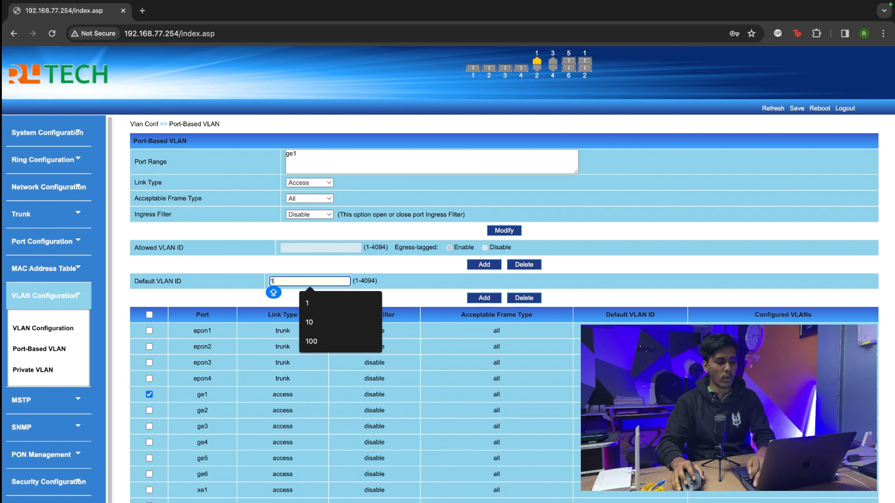
pyautogui.press('BackSpace')
pyautogui.write('10')
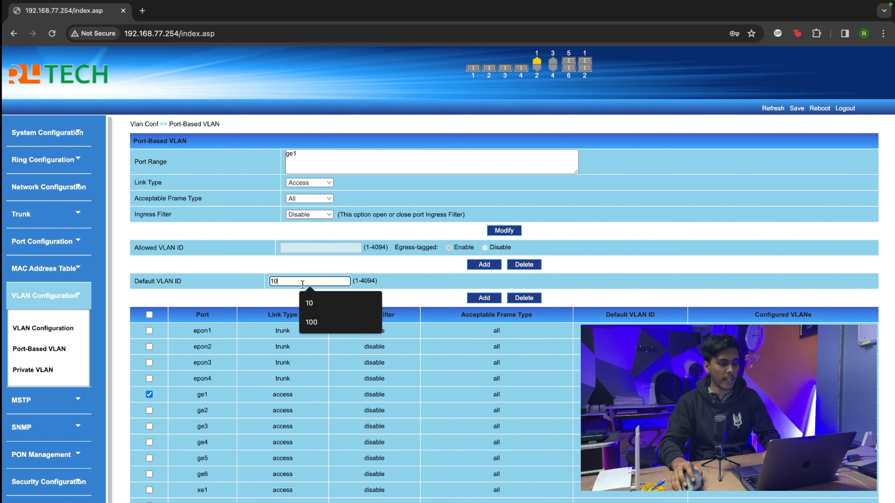
pyautogui.click(494, 301)
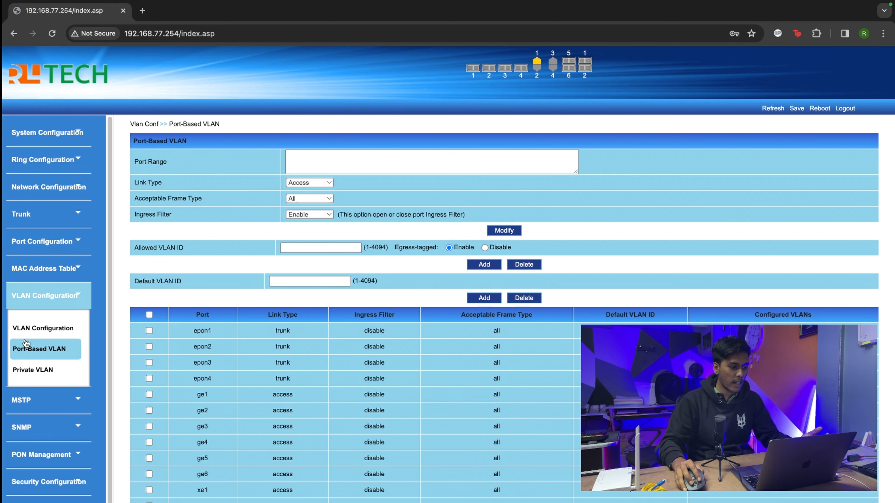
# Step: On the VLAN Configuration page, add VLAN ID 11 with the name OT
pyautogui.click(42, 327)
pyautogui.click(350, 155)
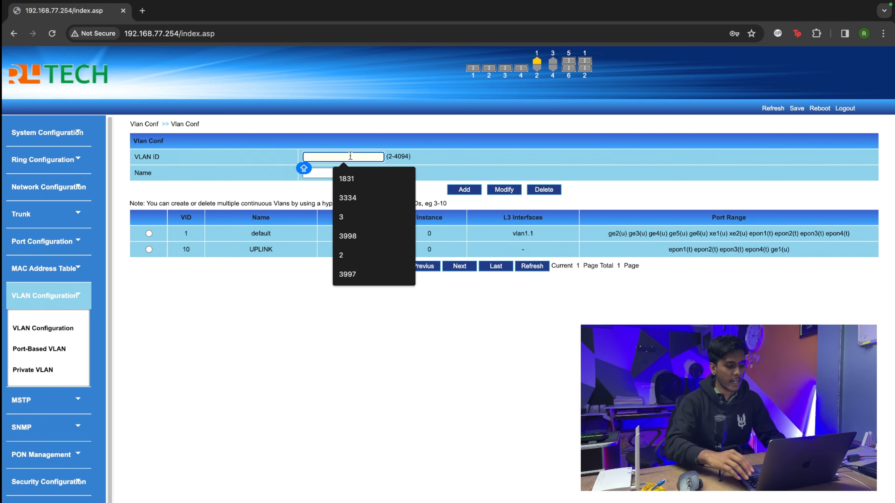
pyautogui.write('1')
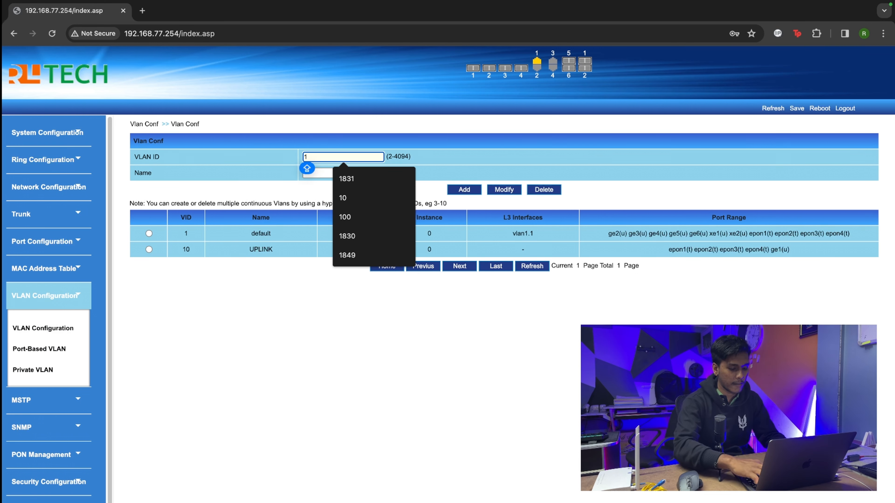
pyautogui.write('1')
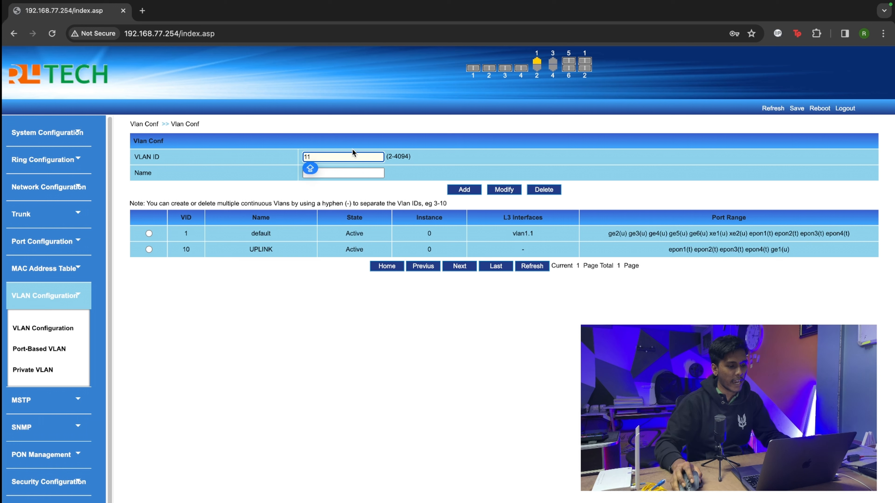
pyautogui.click(355, 173)
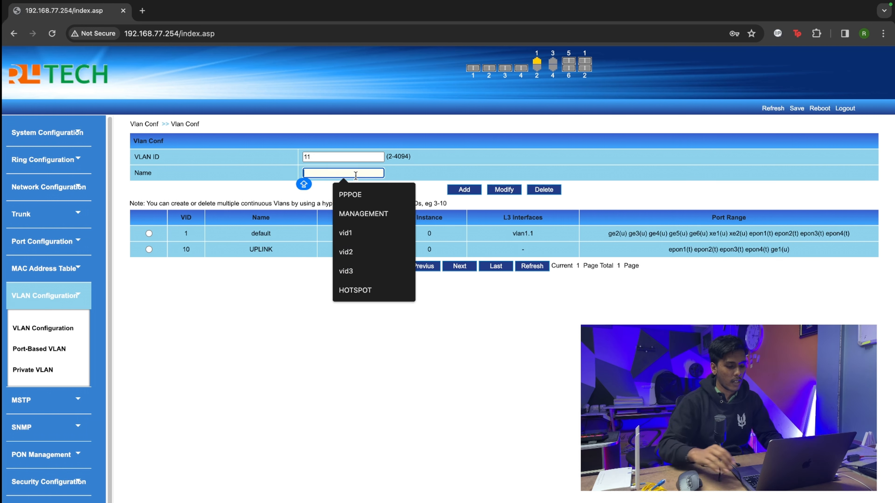
pyautogui.write('OT')
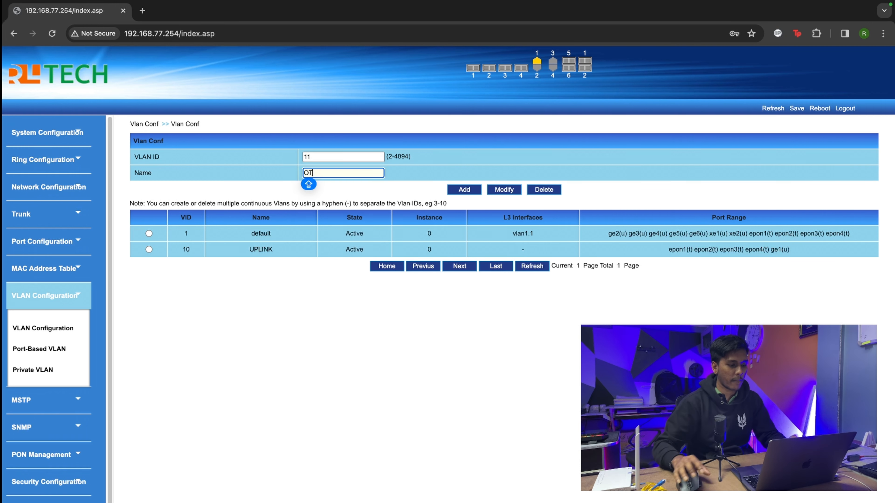
pyautogui.click(465, 192)
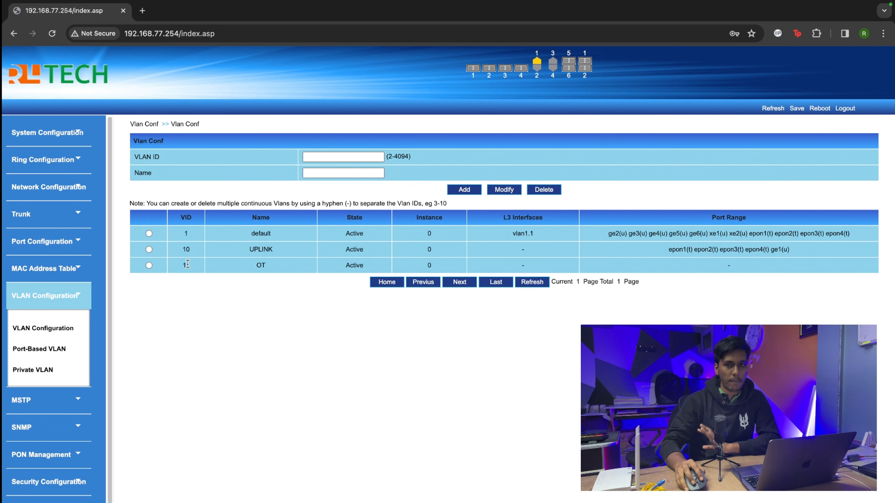
# Step: On Port-Based VLAN, set Allowed VLAN ID 10,11 for ports epon1–epon4 and add it
pyautogui.click(44, 329)
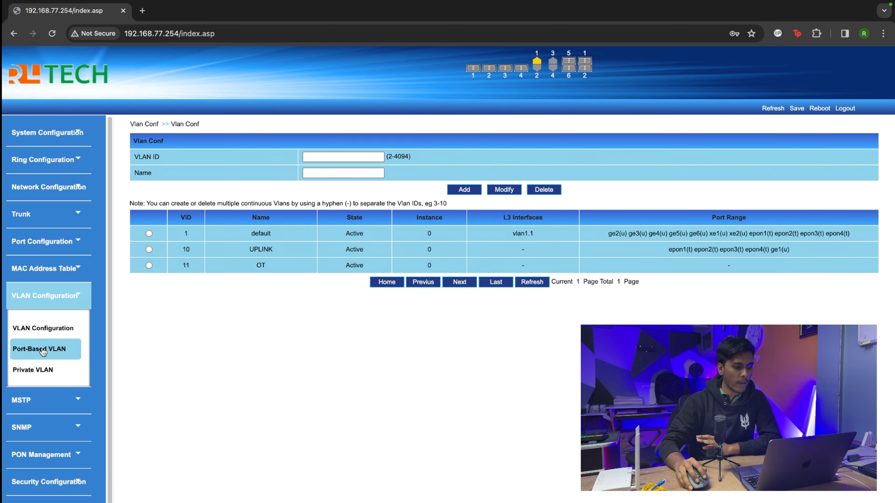
pyautogui.click(75, 345)
pyautogui.click(150, 331)
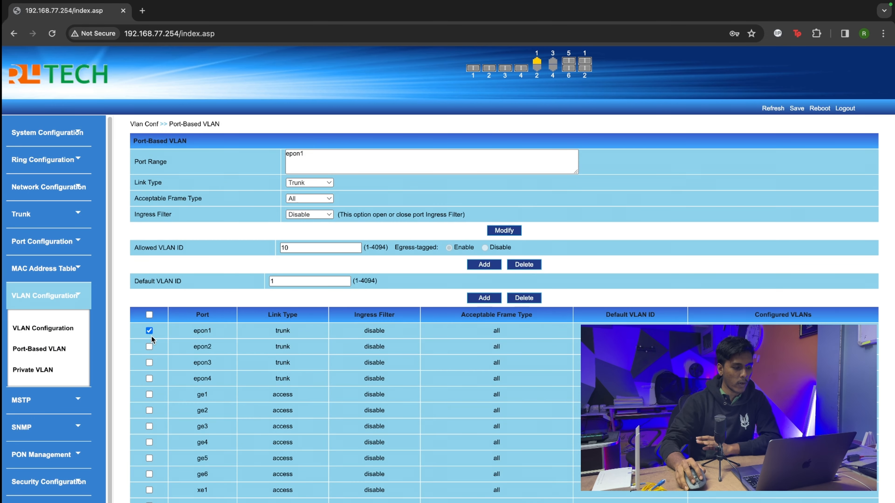
pyautogui.click(150, 346)
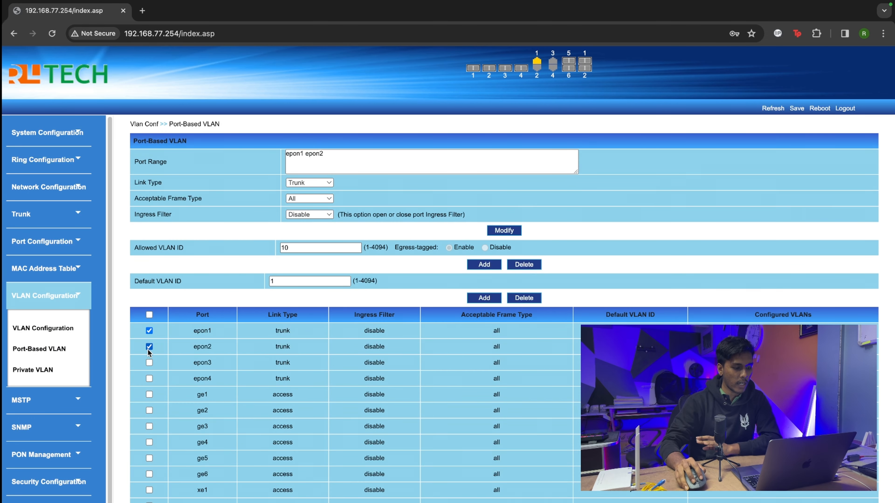
pyautogui.click(149, 363)
pyautogui.click(149, 378)
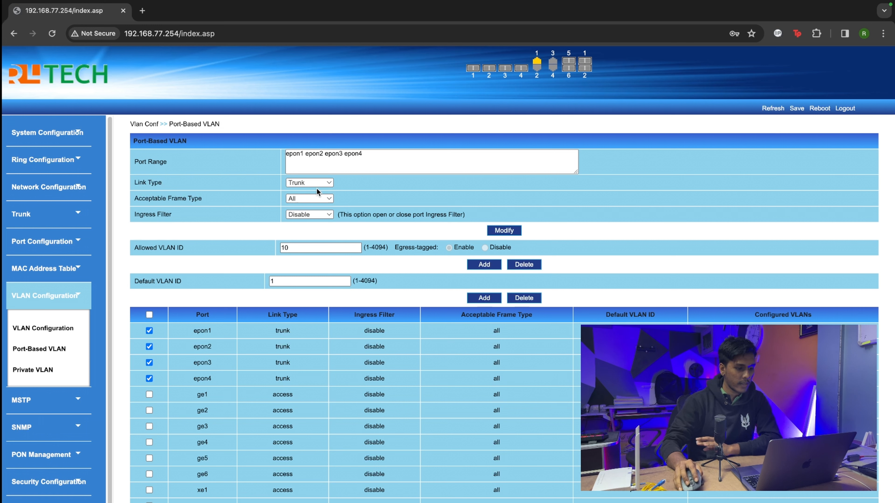
pyautogui.click(303, 247)
pyautogui.write('10')
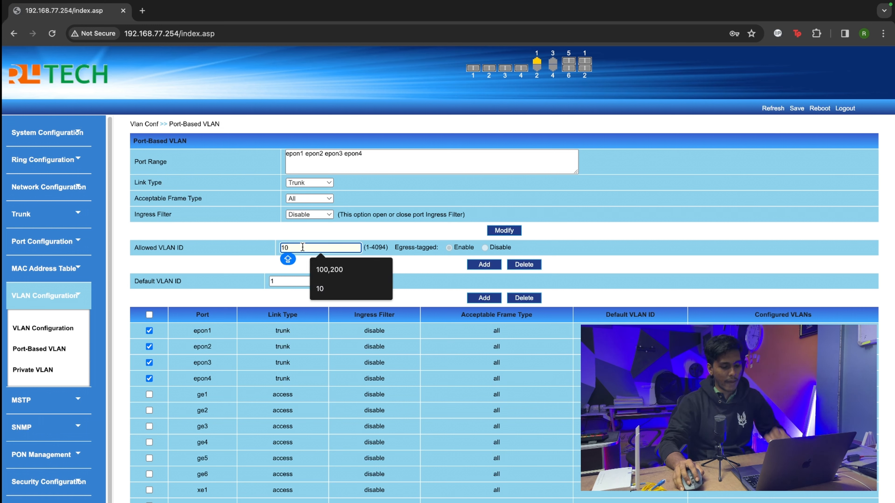
pyautogui.write(',10')
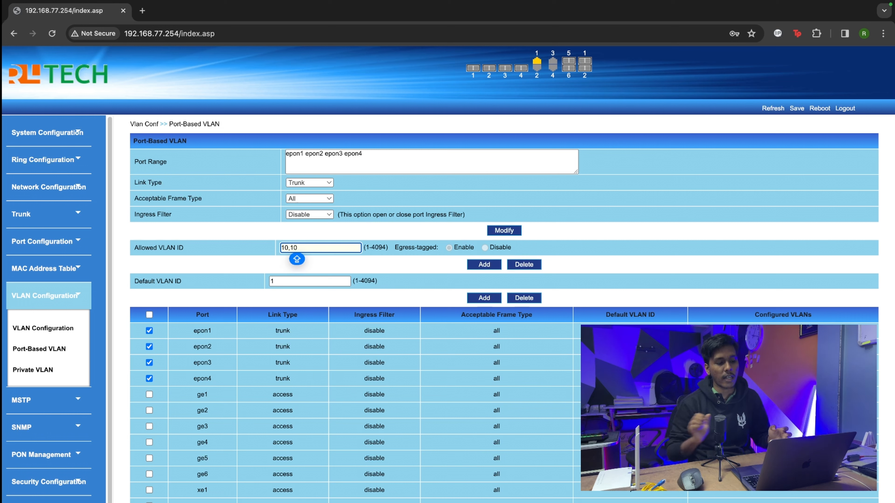
pyautogui.press('BackSpace')
pyautogui.write('1')
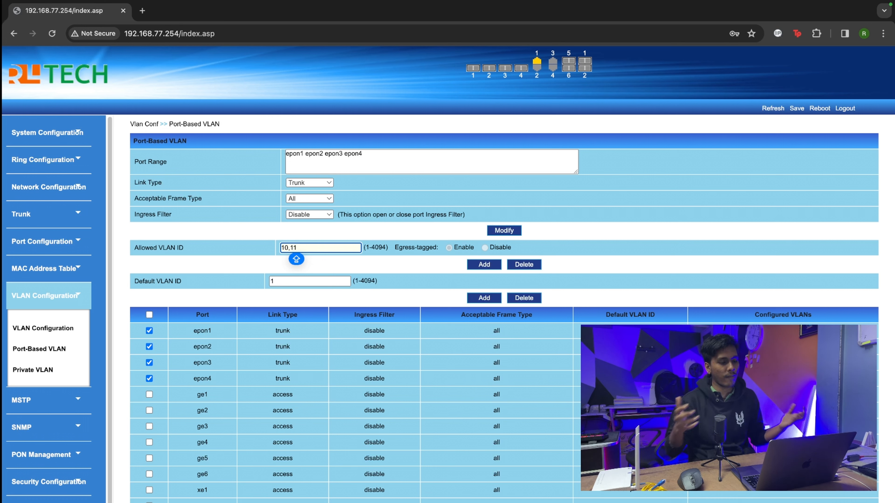
pyautogui.click(493, 266)
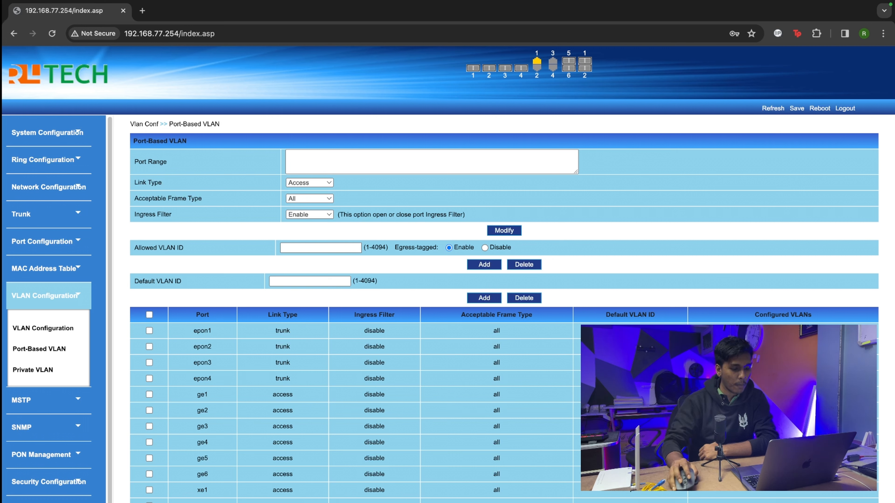
# Step: Change port ge2's default VLAN ID to 11 and add the setting
pyautogui.click(149, 410)
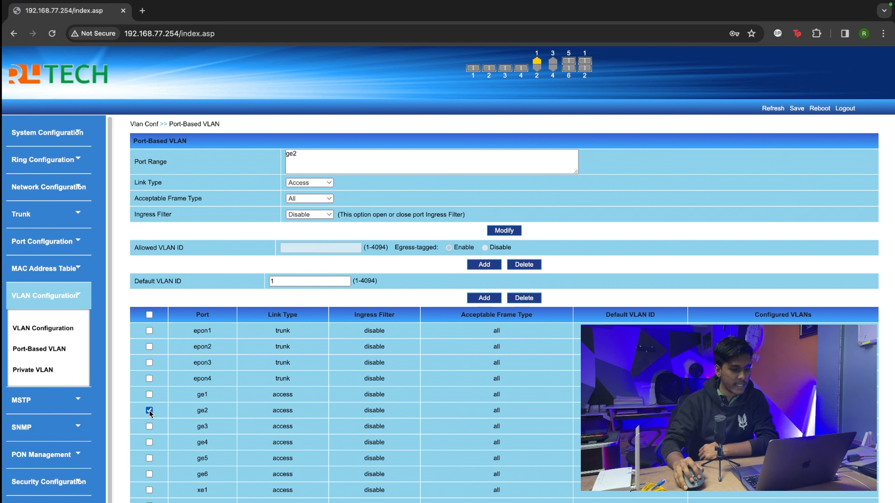
pyautogui.click(288, 280)
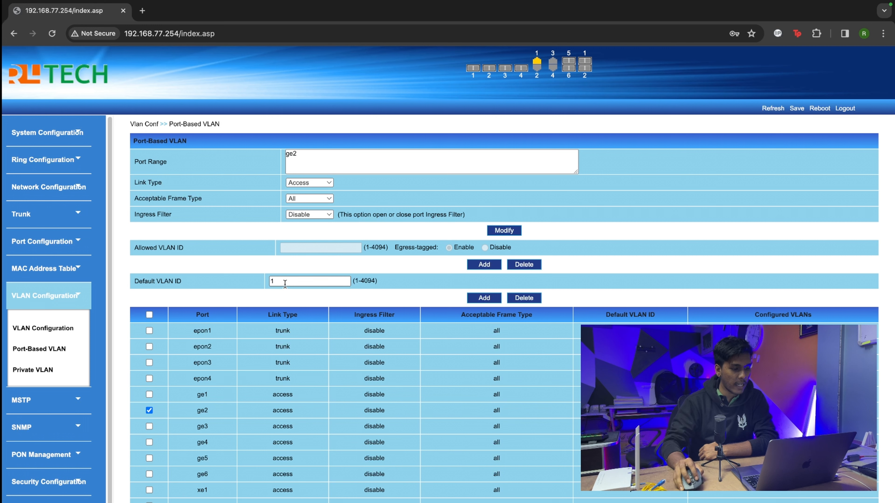
pyautogui.write('1')
pyautogui.click(483, 300)
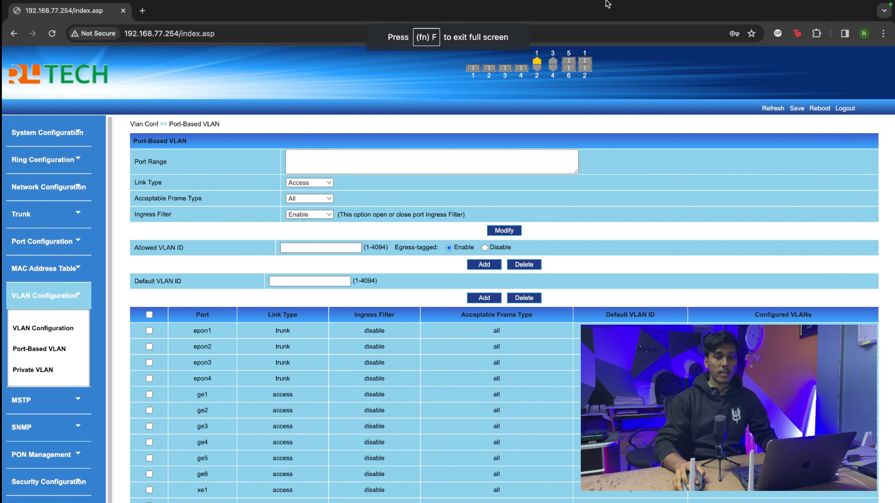
# Step: Exit Chrome's full screen to reveal the Terminal and network settings windows
pyautogui.moveTo(605, 2)
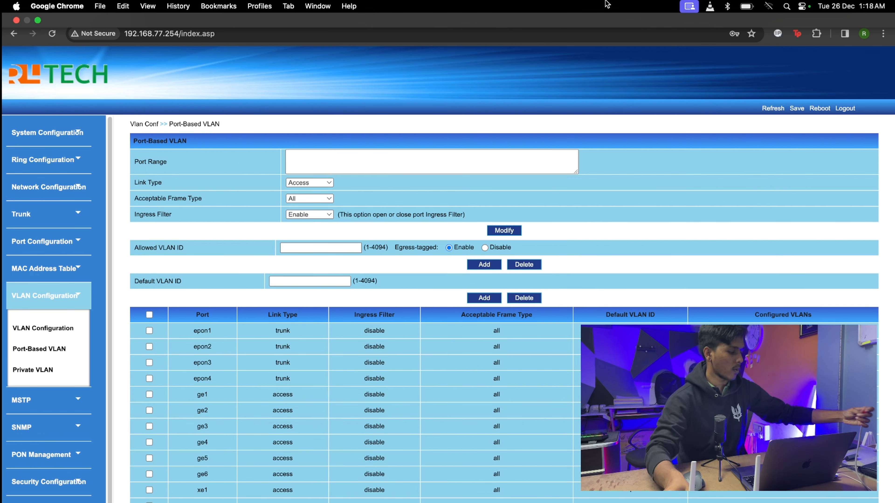
pyautogui.click(39, 21)
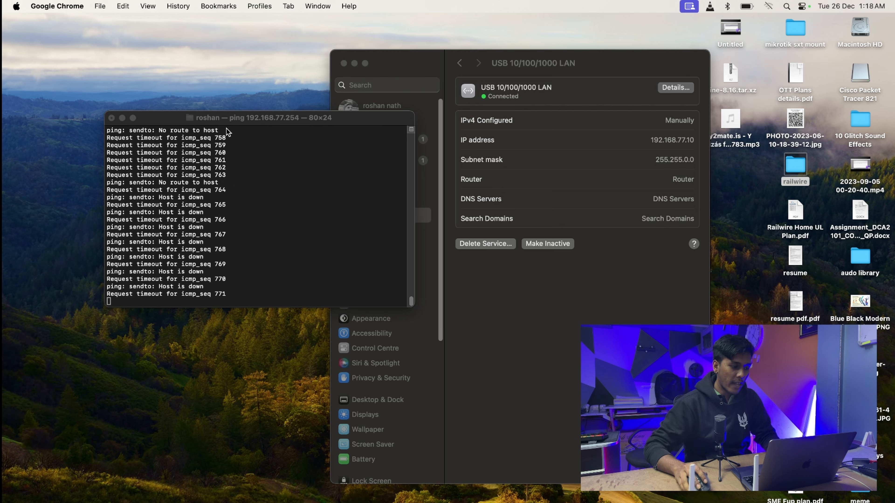
# Step: Terminate the ping to 192.168.77.254 and close its Terminal window
pyautogui.click(112, 118)
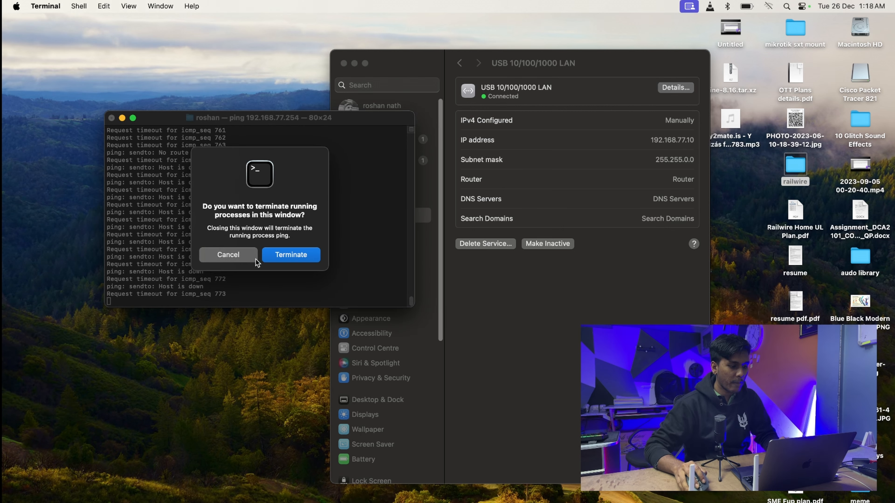
pyautogui.click(241, 255)
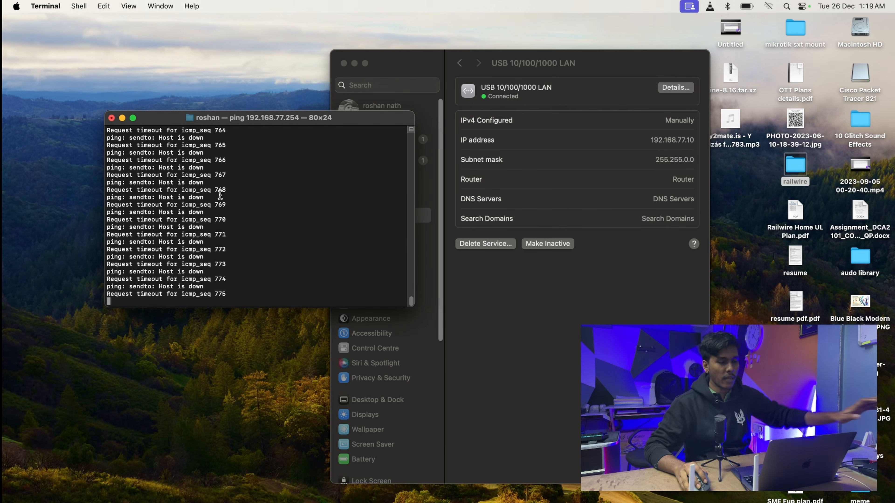
pyautogui.click(111, 118)
pyautogui.click(294, 253)
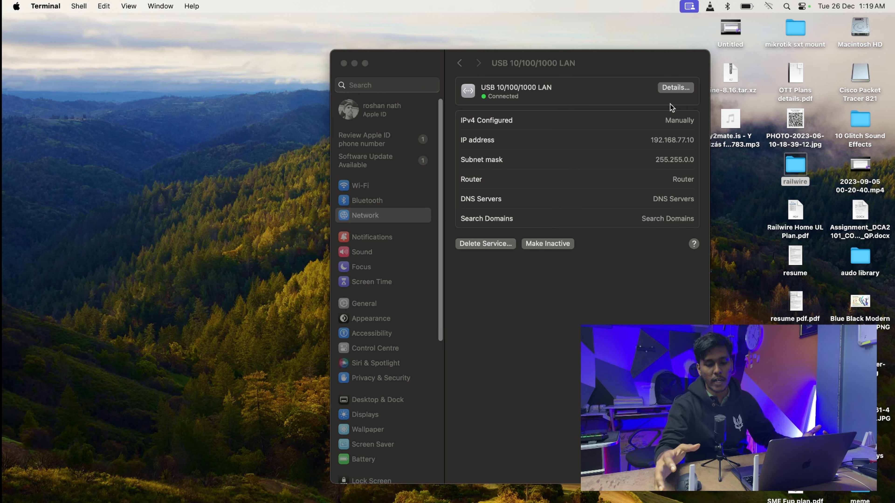
# Step: In the USB 10/100/1000 LAN adapter's TCP/IP details, set Configure IPv4 to Using DHCP
pyautogui.click(671, 88)
pyautogui.click(670, 88)
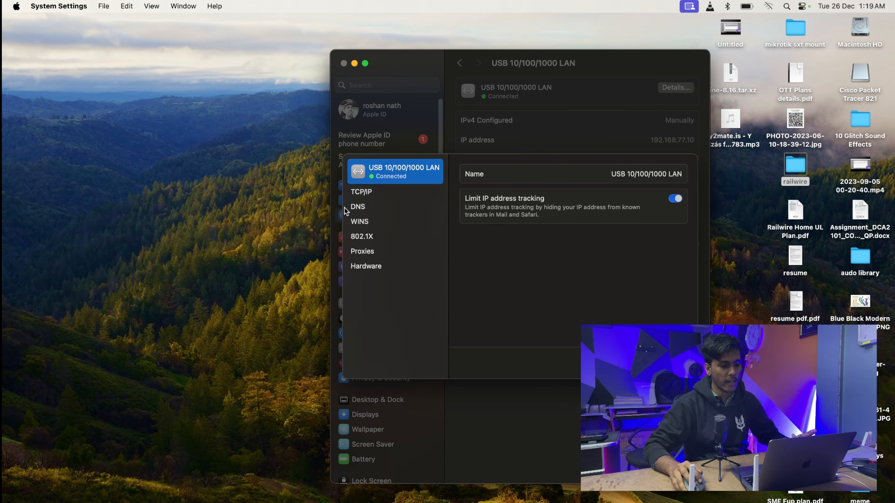
pyautogui.click(370, 192)
pyautogui.click(673, 174)
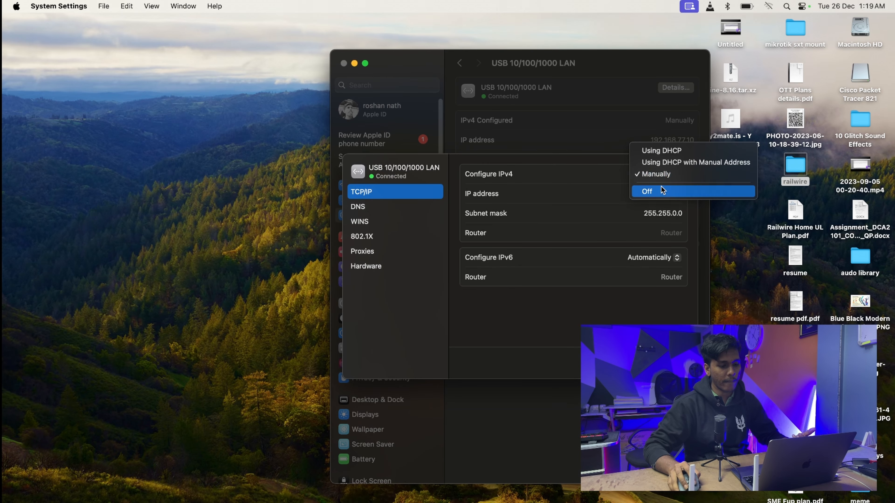
pyautogui.click(661, 151)
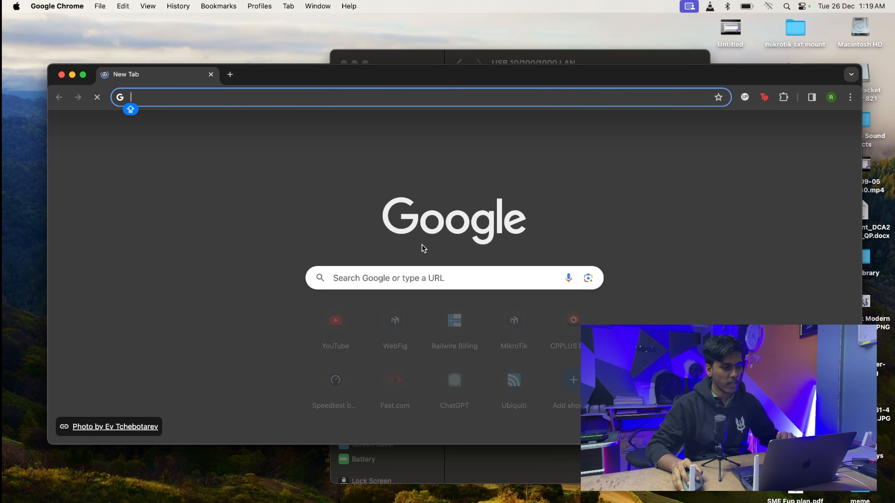
# Step: Load 160.160.1.1 in a new Chrome window and make the window full screen
pyautogui.click(314, 96)
pyautogui.write('192.1')
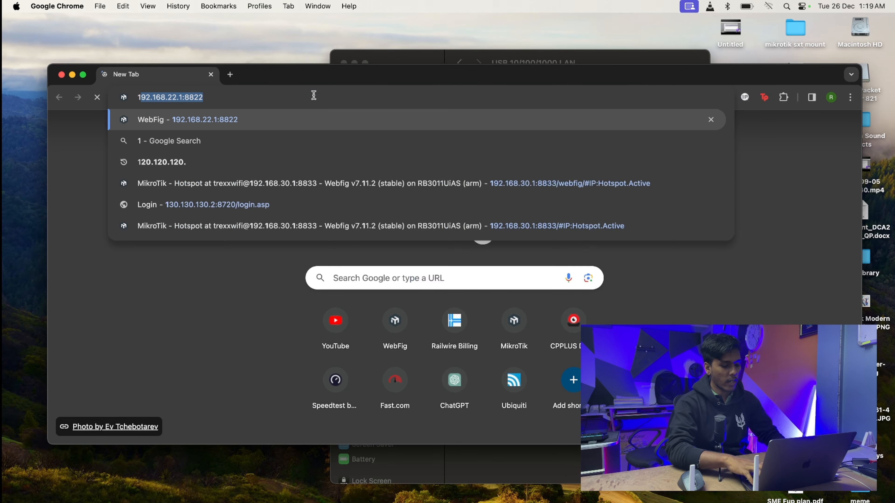
pyautogui.write('68.')
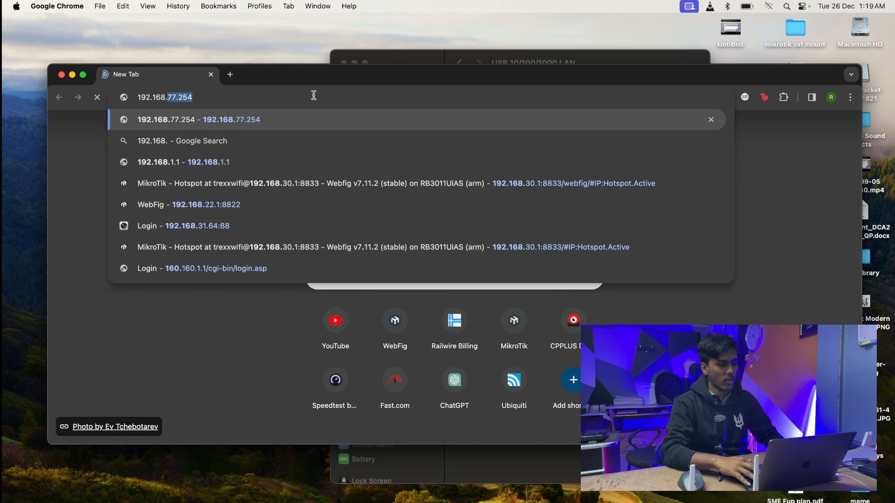
pyautogui.press('BackSpace')
pyautogui.press('BackSpace')
pyautogui.press('BackSpace')
pyautogui.press('BackSpace')
pyautogui.press('BackSpace')
pyautogui.press('BackSpace')
pyautogui.press('BackSpace')
pyautogui.press('BackSpace')
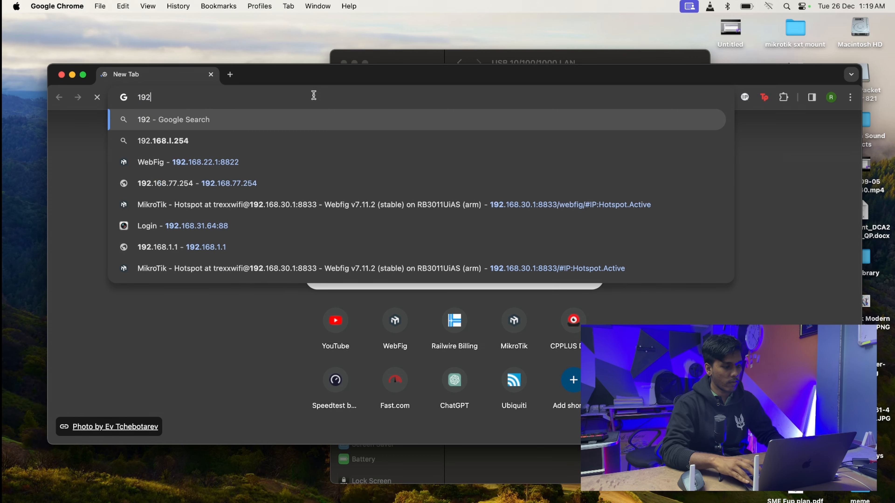
pyautogui.press('capslock')
pyautogui.write('0.1690.')
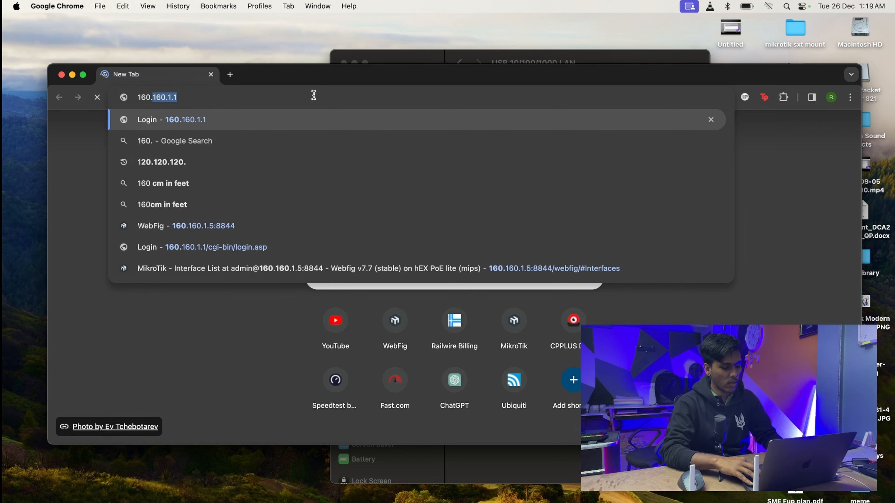
pyautogui.press('BackSpace')
pyautogui.press('BackSpace')
pyautogui.press('BackSpace')
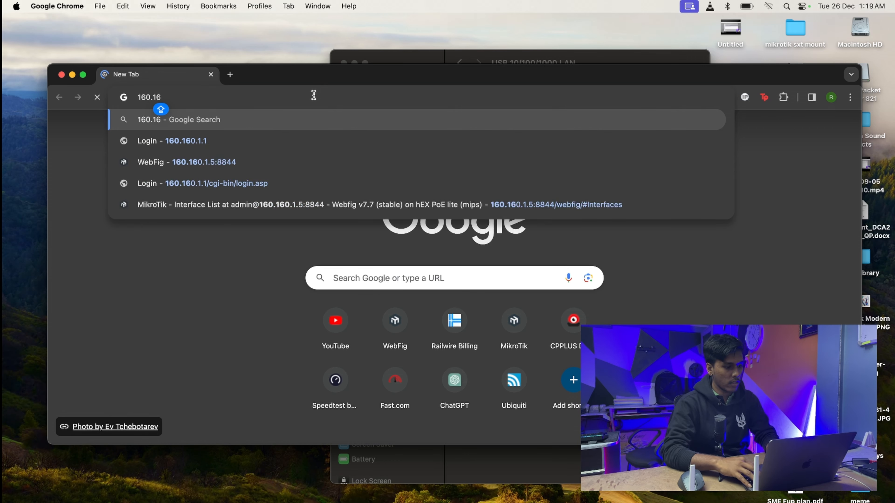
pyautogui.write('0')
pyautogui.press('Return')
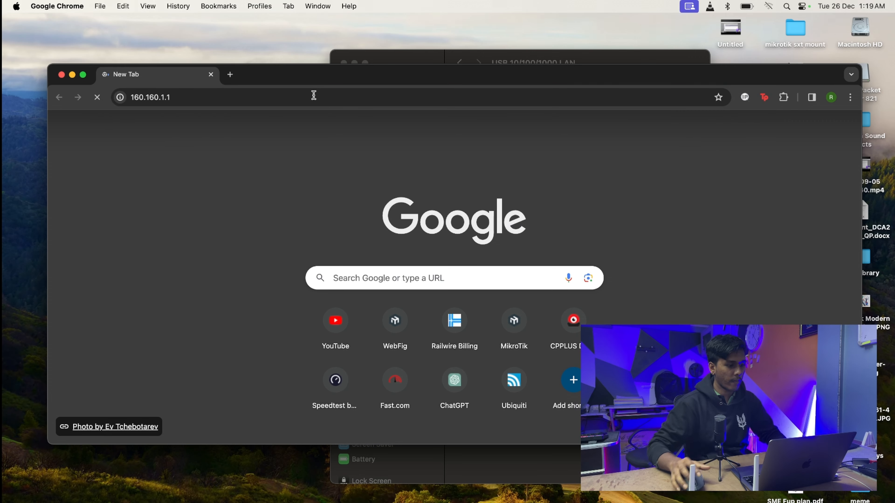
pyautogui.click(83, 75)
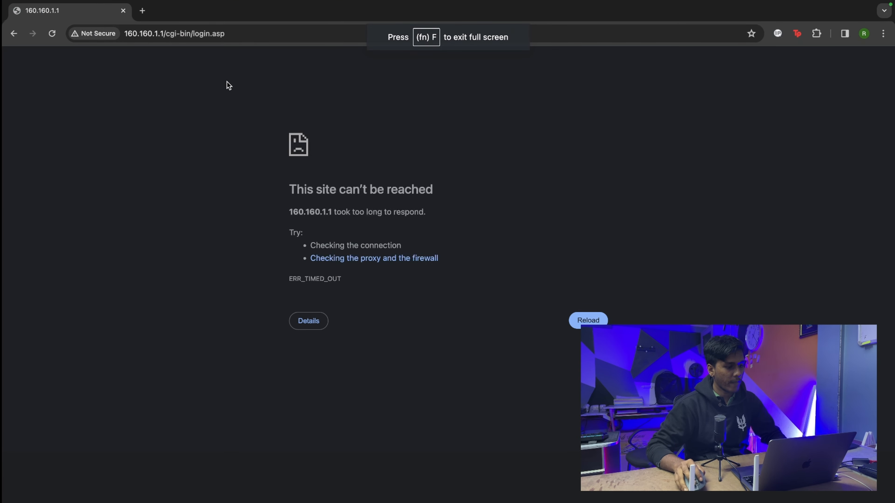
# Step: Reload the page and log in with the username, password and verification code
pyautogui.click(52, 34)
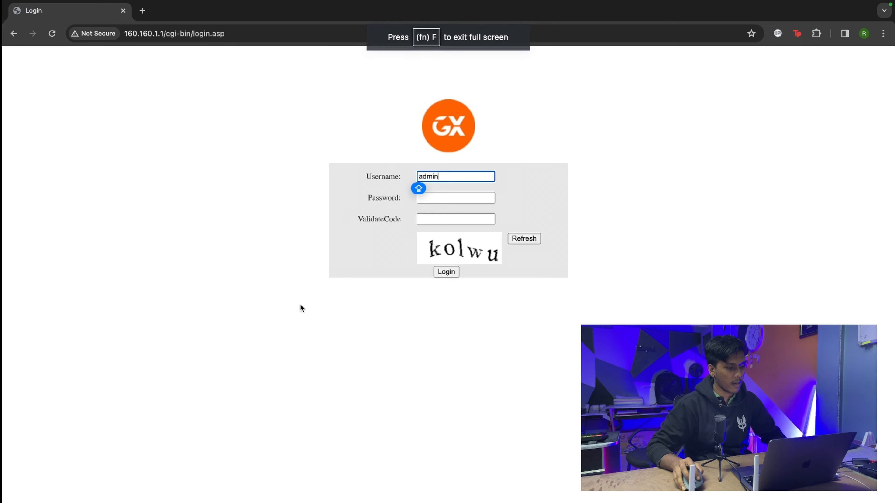
pyautogui.click(468, 202)
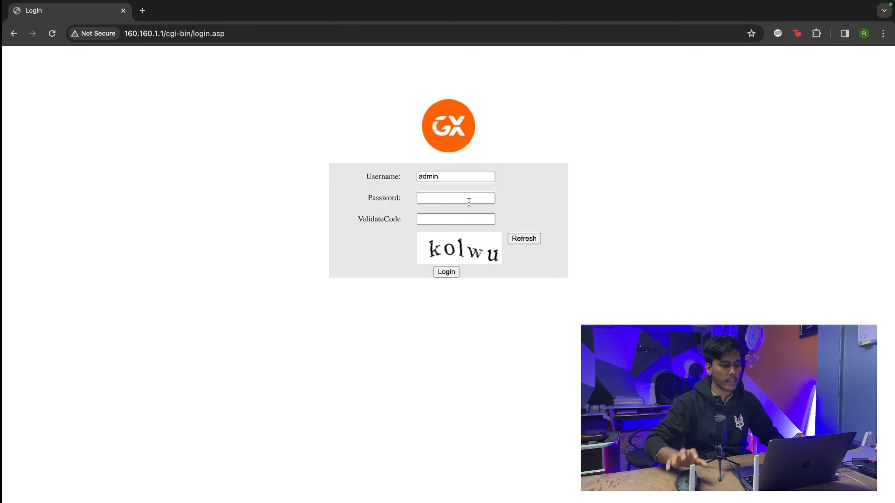
pyautogui.click(468, 202)
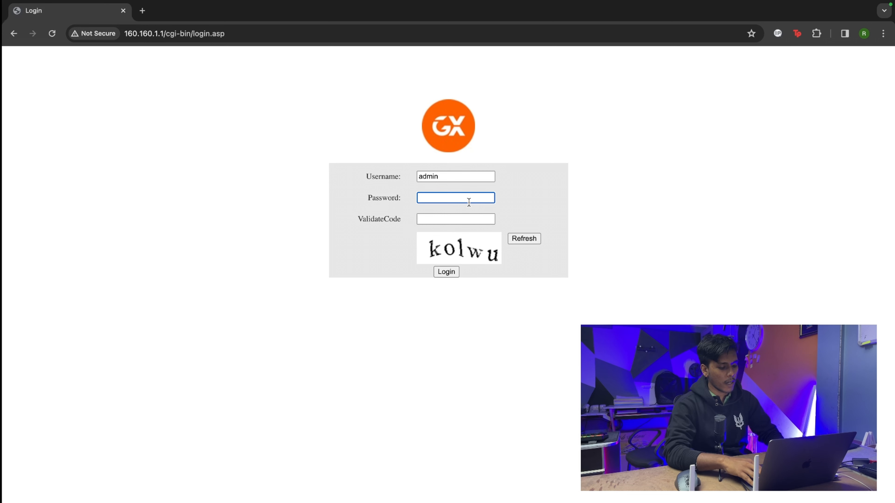
pyautogui.write('•••••••••')
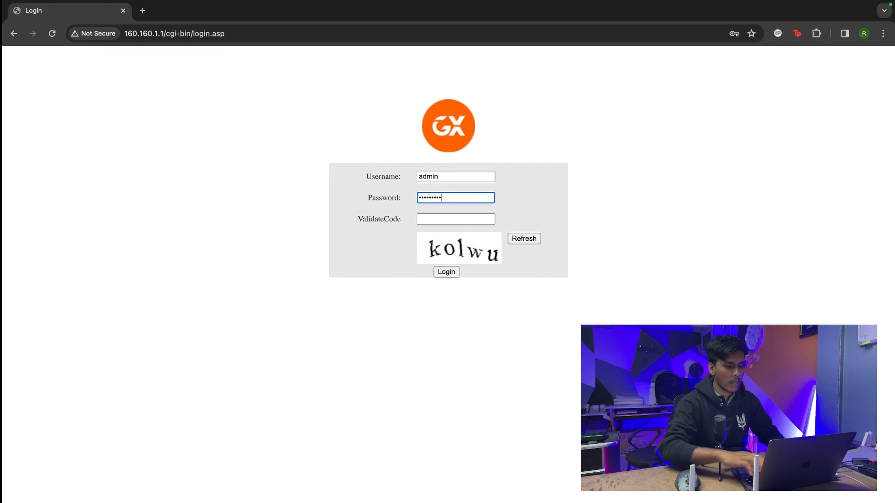
pyautogui.click(469, 219)
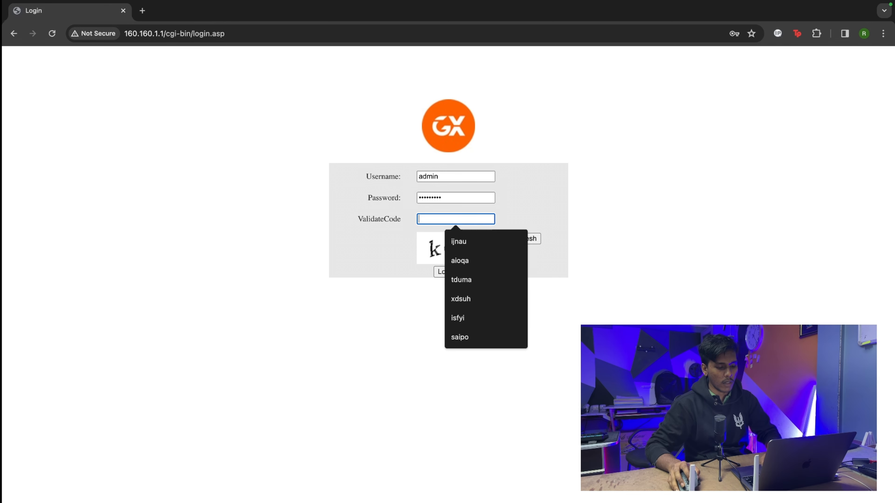
pyautogui.write('kolwu')
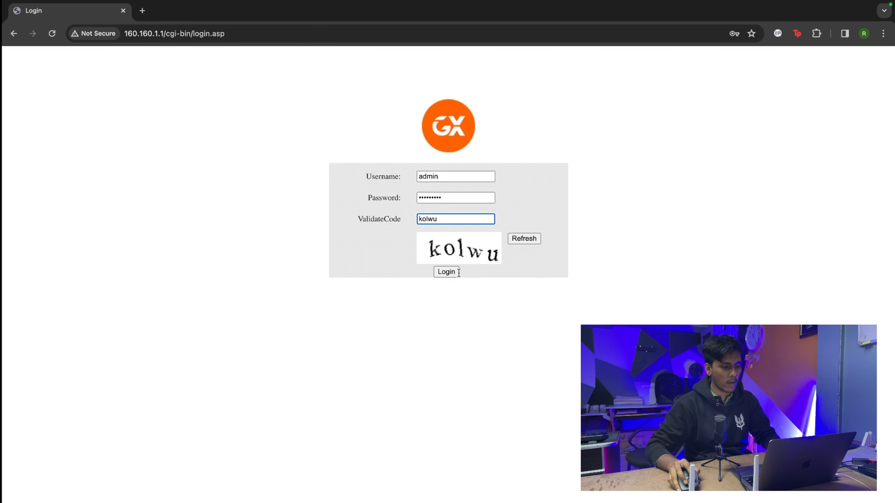
pyautogui.click(457, 272)
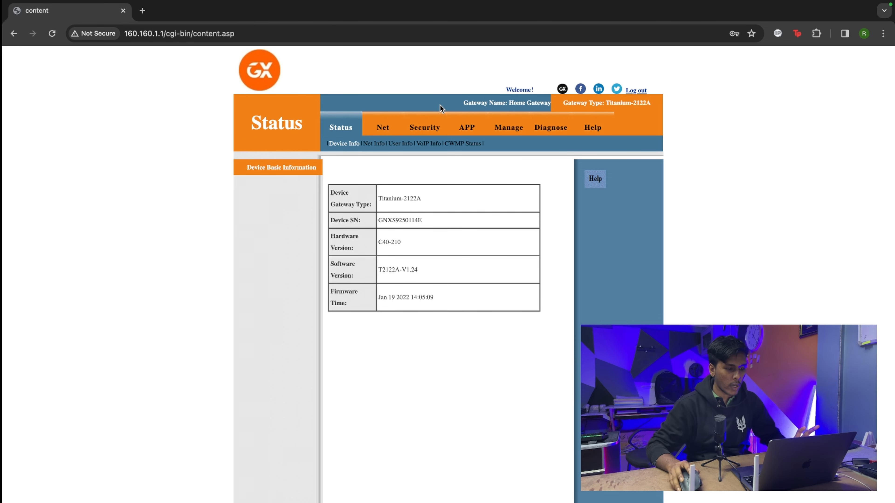
pyautogui.click(387, 132)
pyautogui.click(350, 132)
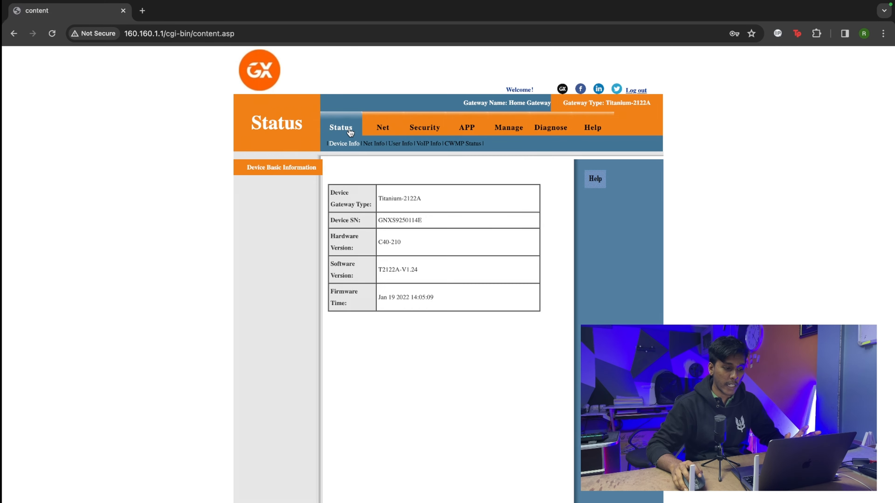
pyautogui.click(370, 144)
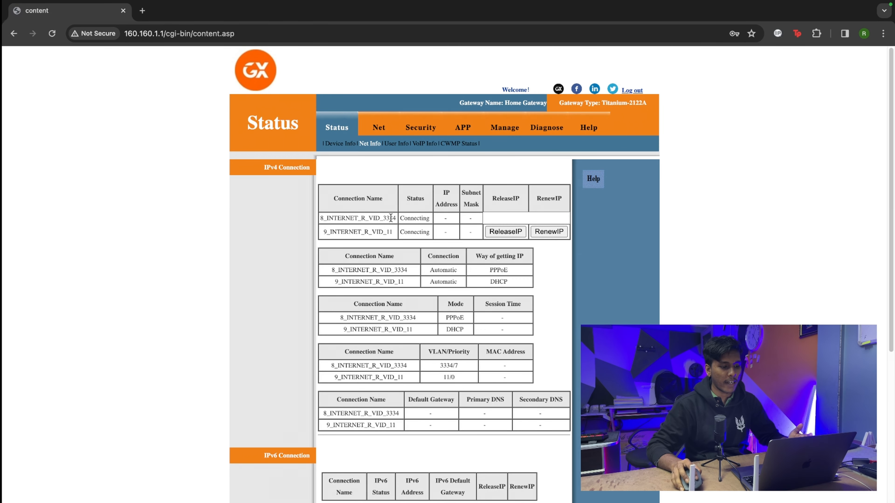
pyautogui.click(379, 129)
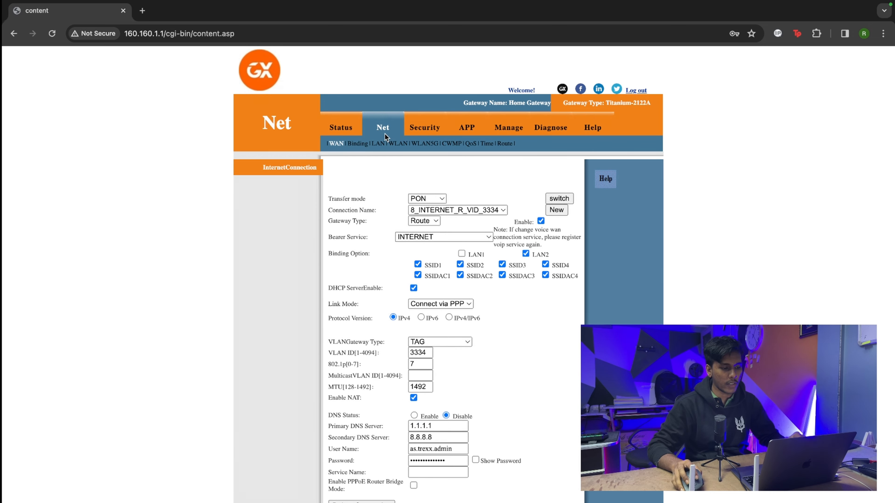
pyautogui.click(461, 210)
pyautogui.click(460, 209)
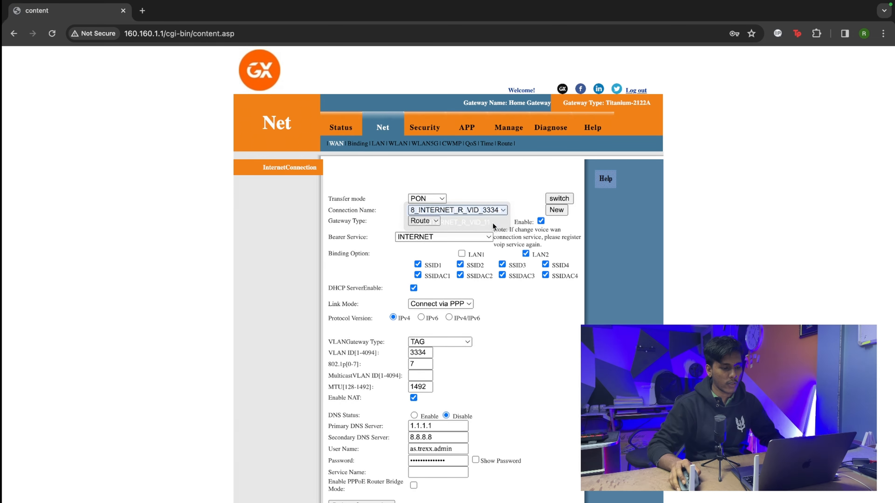
pyautogui.click(350, 500)
pyautogui.click(531, 104)
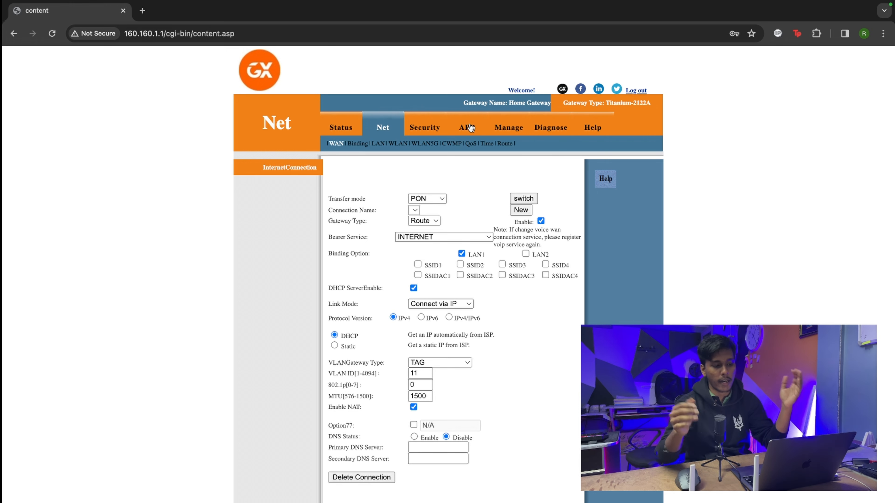
pyautogui.click(443, 200)
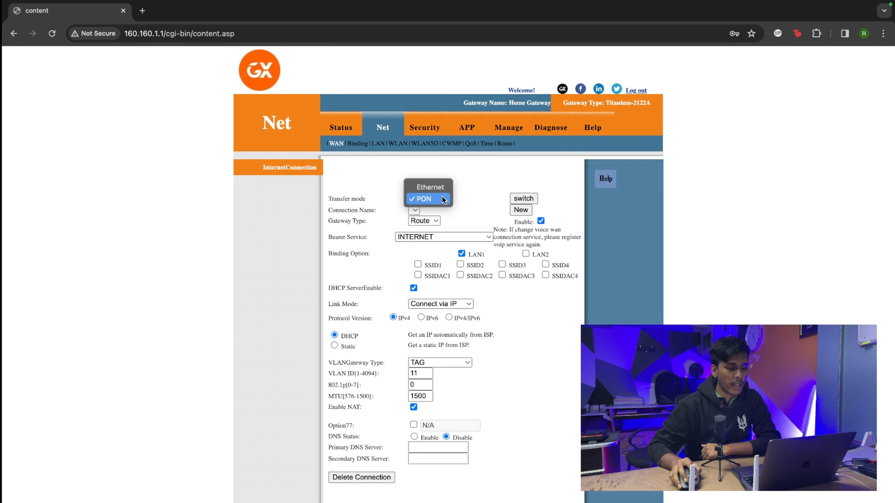
pyautogui.click(443, 199)
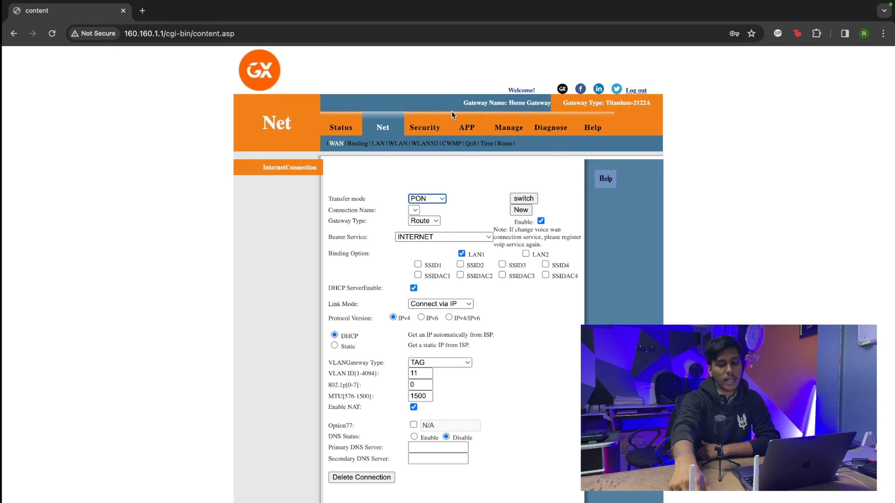
# Step: Start a new Route WAN connection with bearer service INTERNET, bound to LAN1/LAN2 and SSID1–4
pyautogui.click(520, 210)
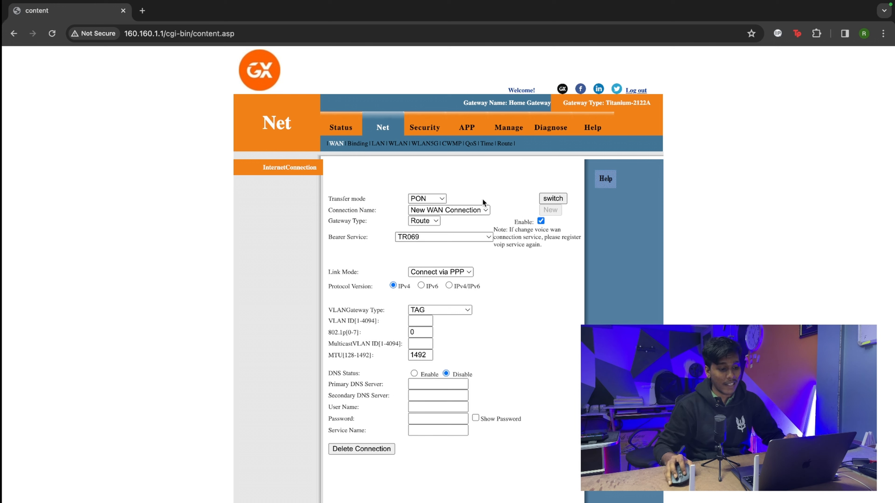
pyautogui.click(473, 210)
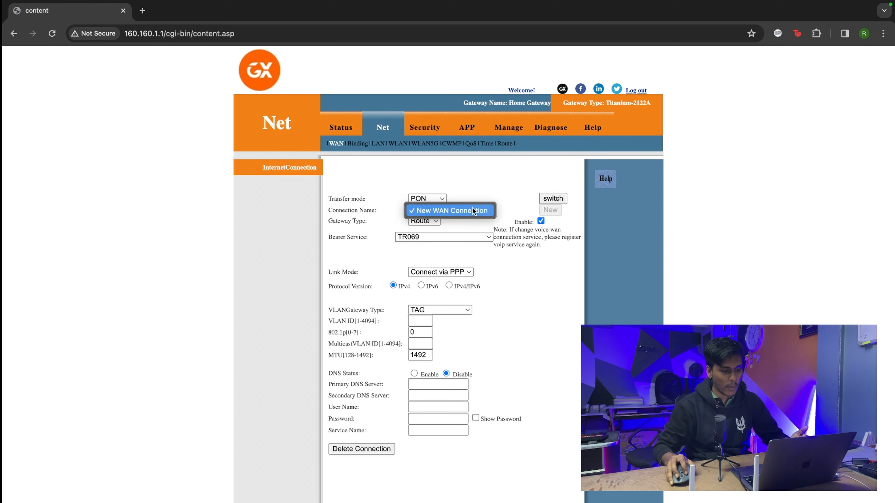
pyautogui.click(473, 210)
pyautogui.click(429, 221)
pyautogui.click(429, 222)
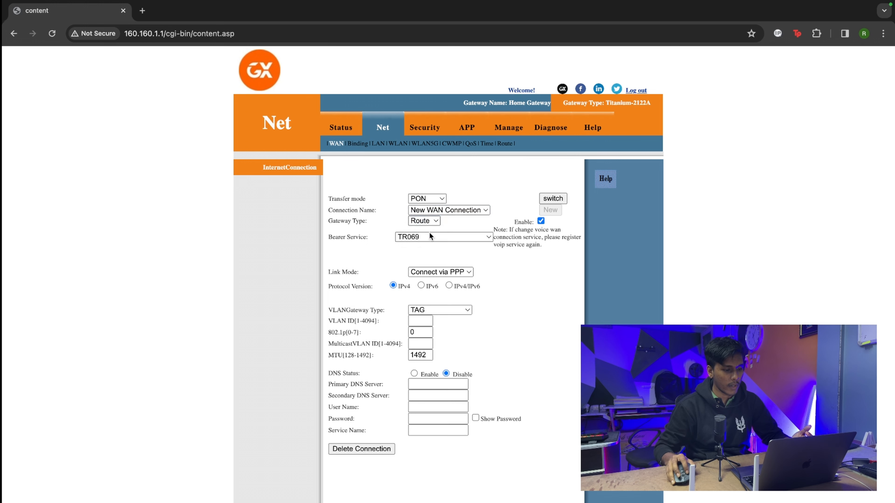
pyautogui.click(430, 236)
pyautogui.click(433, 248)
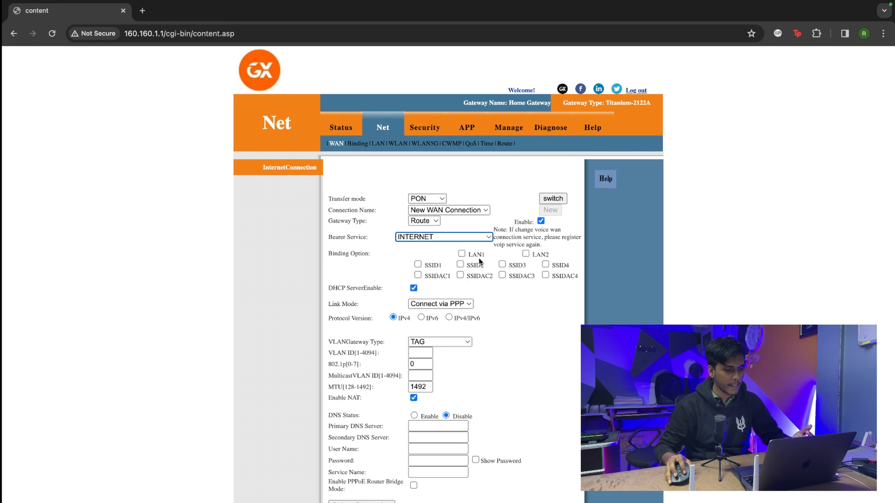
pyautogui.click(462, 255)
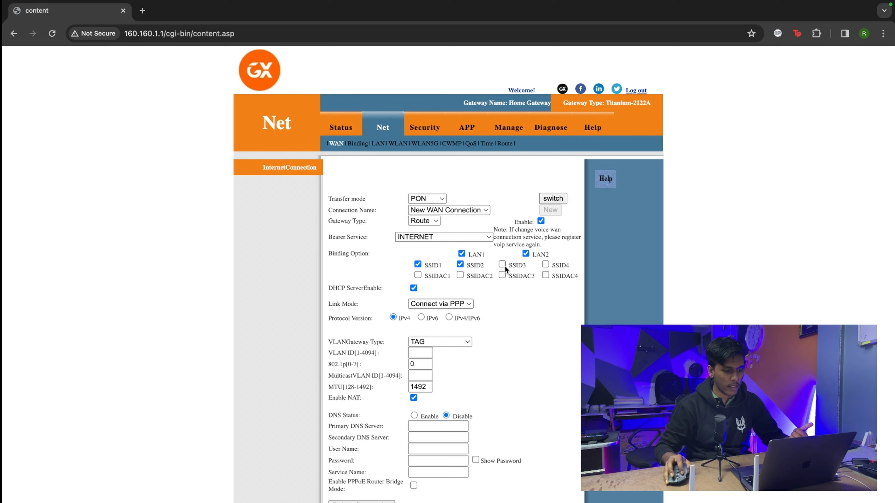
pyautogui.click(546, 265)
# Step: Set link mode Connect via IP with TAG VLAN ID 10, apply, then go to Status
pyautogui.click(441, 303)
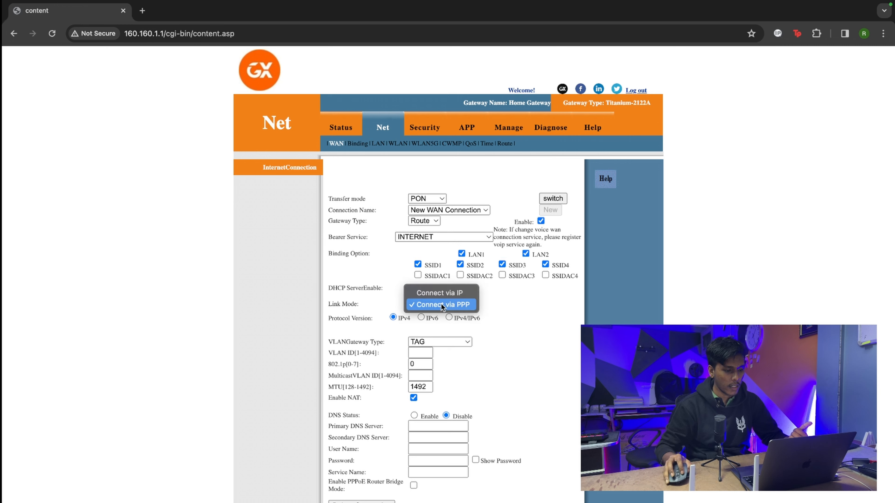
pyautogui.click(441, 304)
pyautogui.click(441, 304)
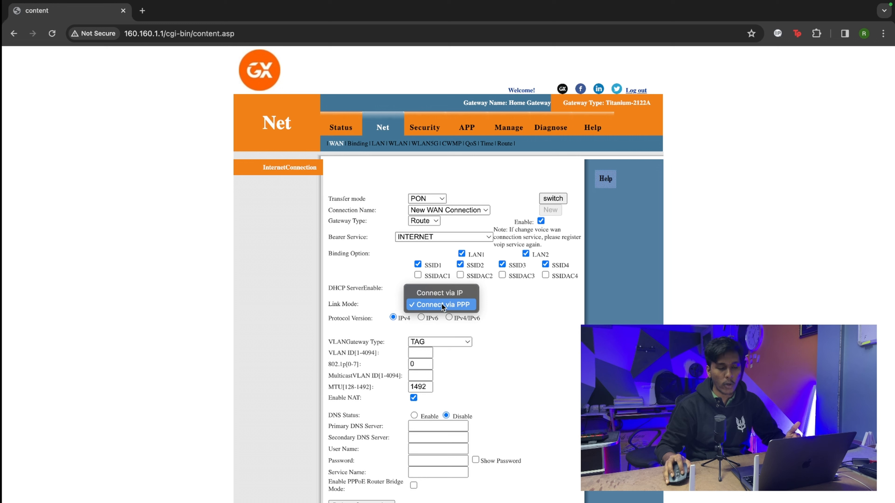
pyautogui.click(442, 294)
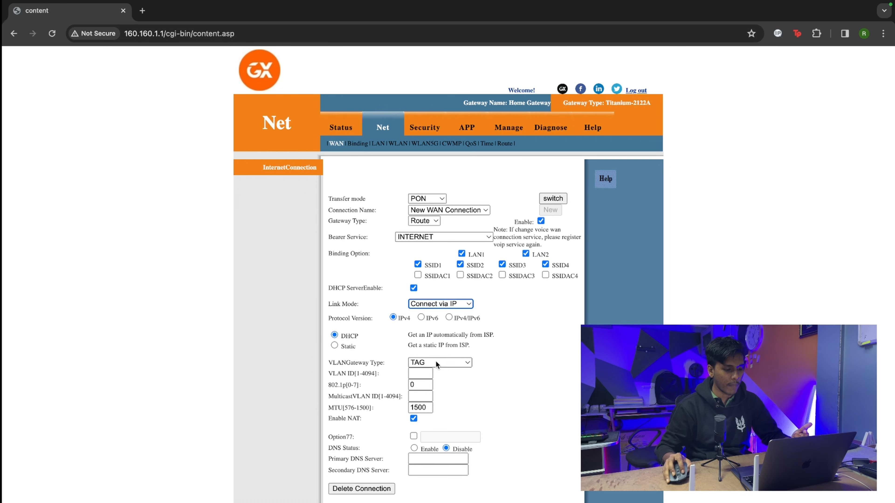
pyautogui.click(436, 362)
pyautogui.click(433, 364)
pyautogui.click(421, 373)
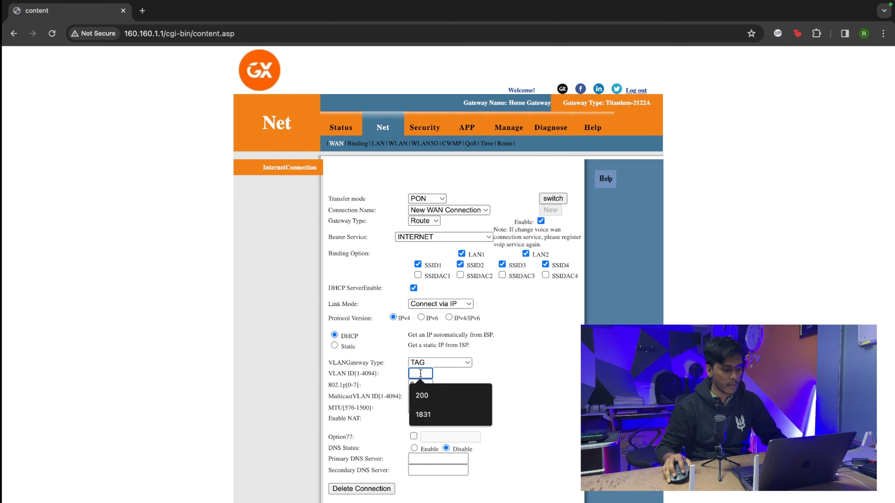
pyautogui.write('10')
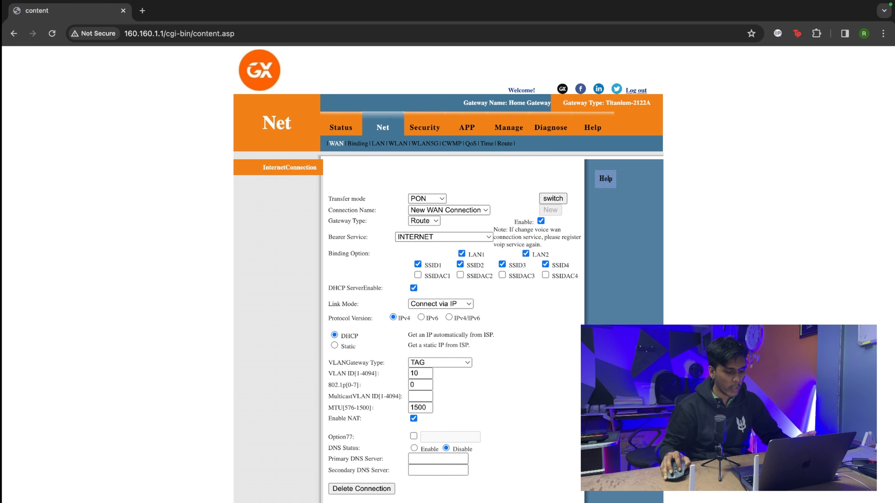
pyautogui.click(437, 502)
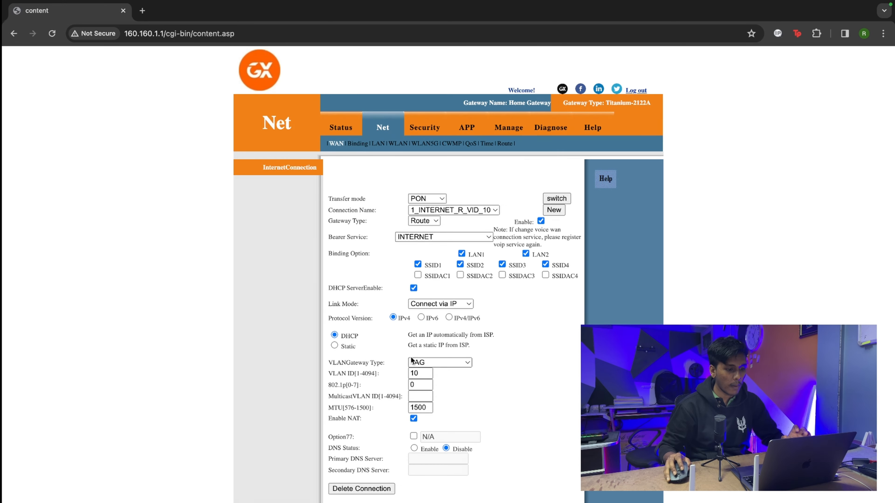
pyautogui.click(340, 130)
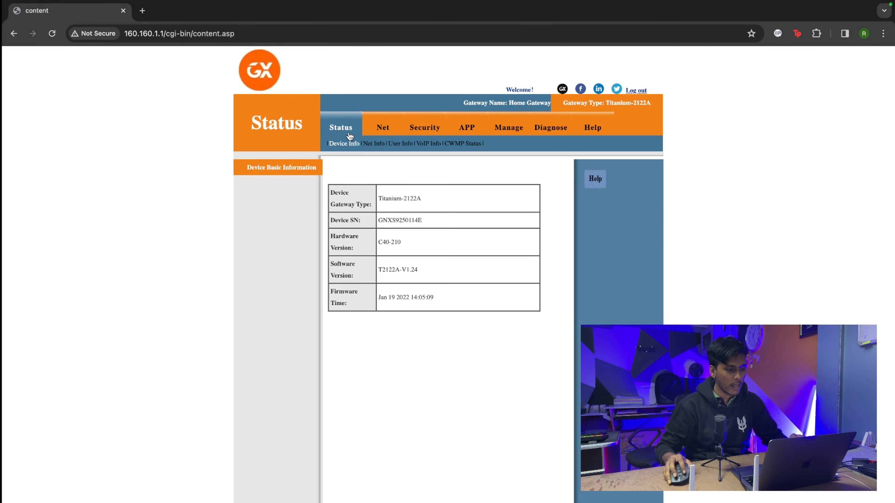
# Step: Recheck Net Info until 1_INTERNET_R_VID_10 shows Connected with IP 192.168.34.253
pyautogui.click(370, 147)
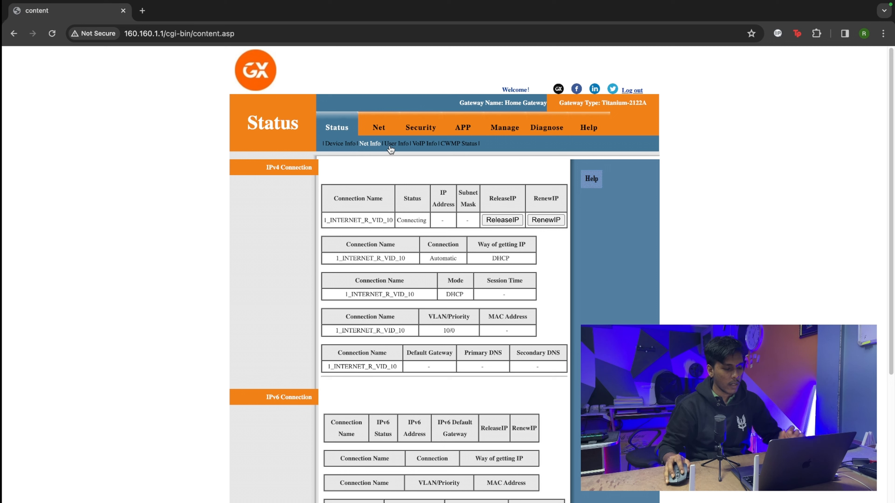
pyautogui.click(382, 128)
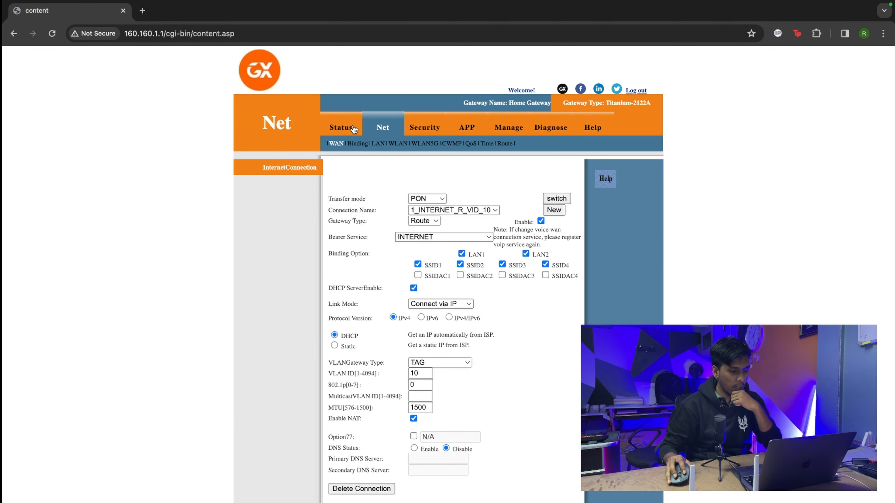
pyautogui.click(353, 129)
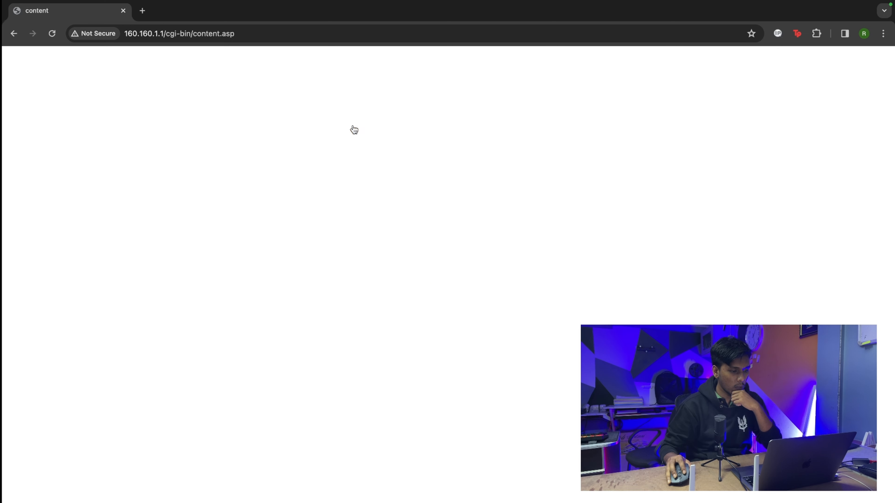
pyautogui.click(381, 147)
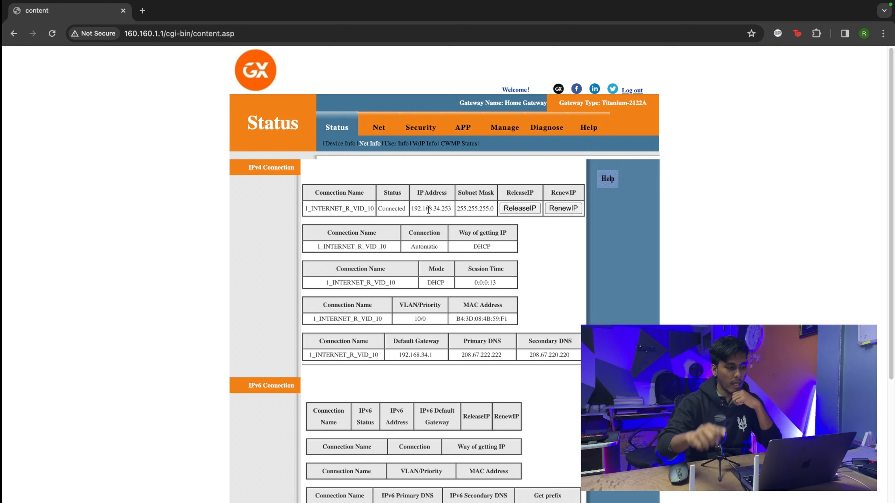
# Step: Load the YouTube home feed in a new tab to confirm internet access
pyautogui.click(142, 11)
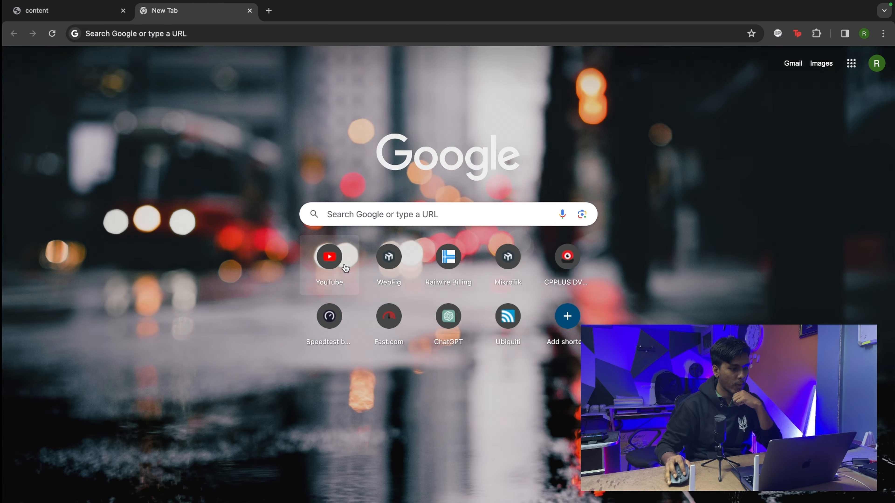
pyautogui.click(333, 257)
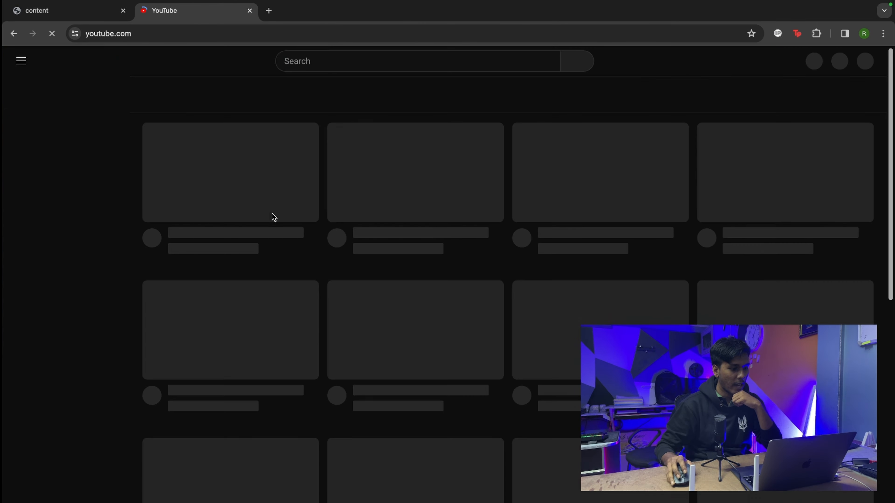
pyautogui.scroll(-20, 568, 219)
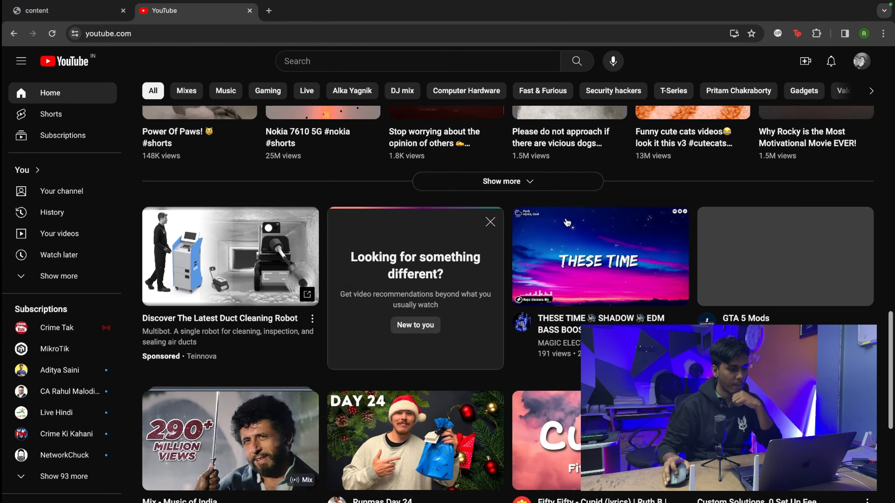
pyautogui.scroll(-15, 566, 221)
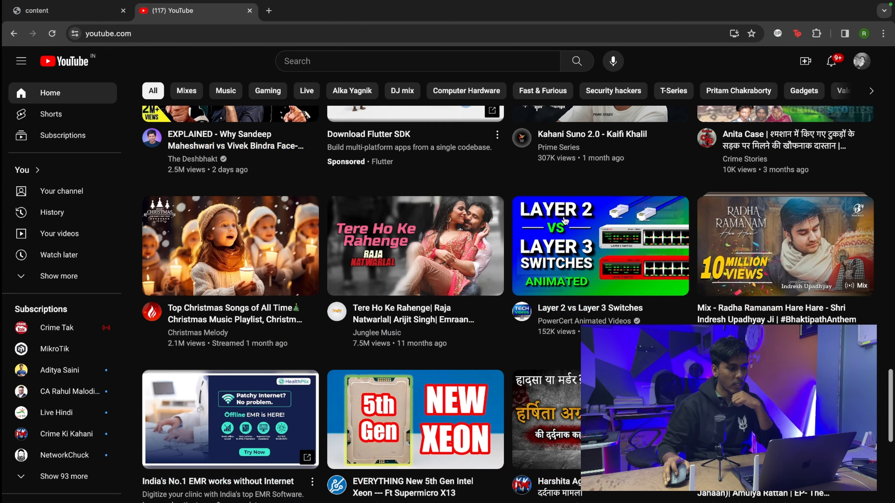
# Step: Return to the ONU tab and bring up the Net > Binding page
pyautogui.click(70, 10)
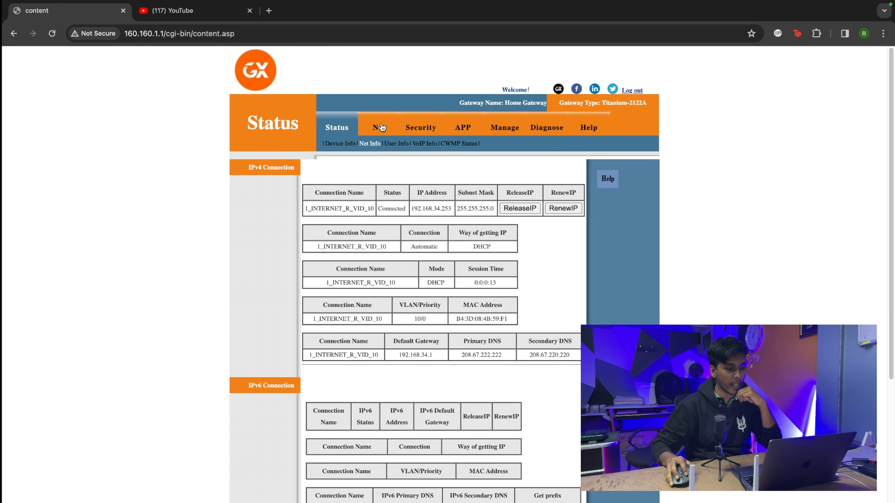
pyautogui.click(374, 129)
pyautogui.click(359, 144)
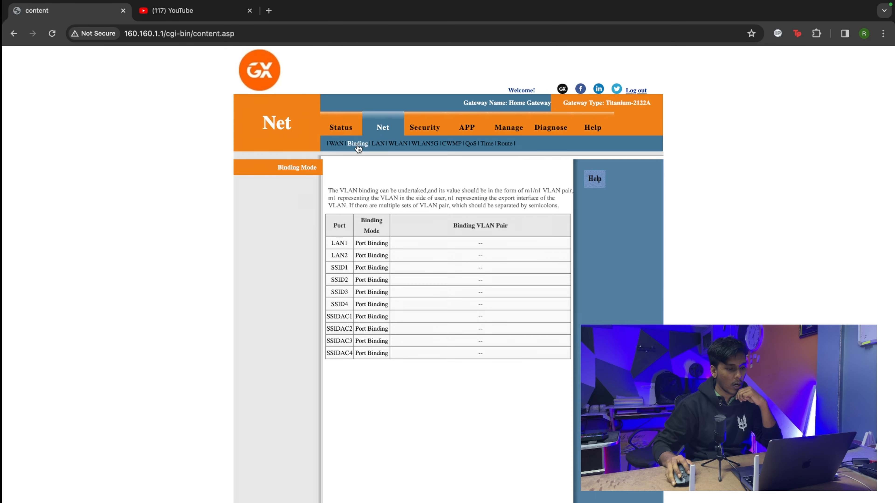